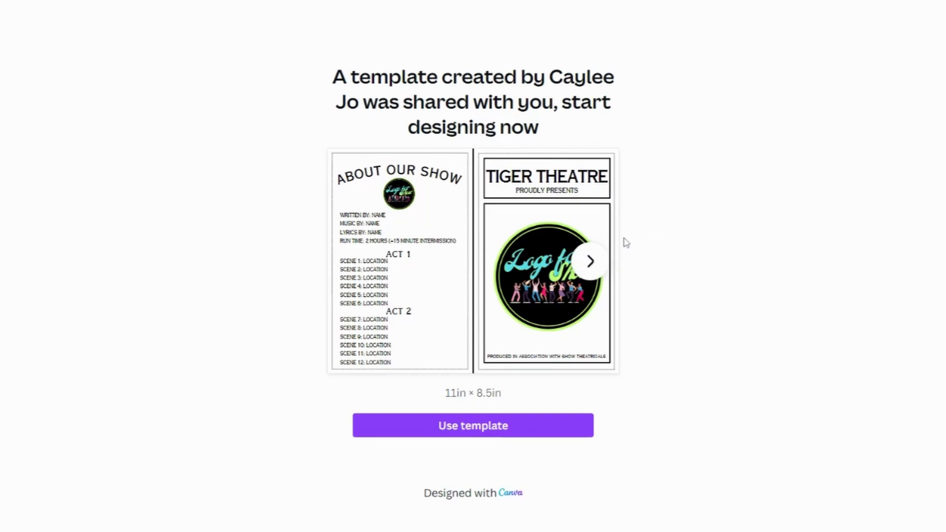
# - Create an editable copy of the shared show program template and look through its two pages
pyautogui.click(497, 436)
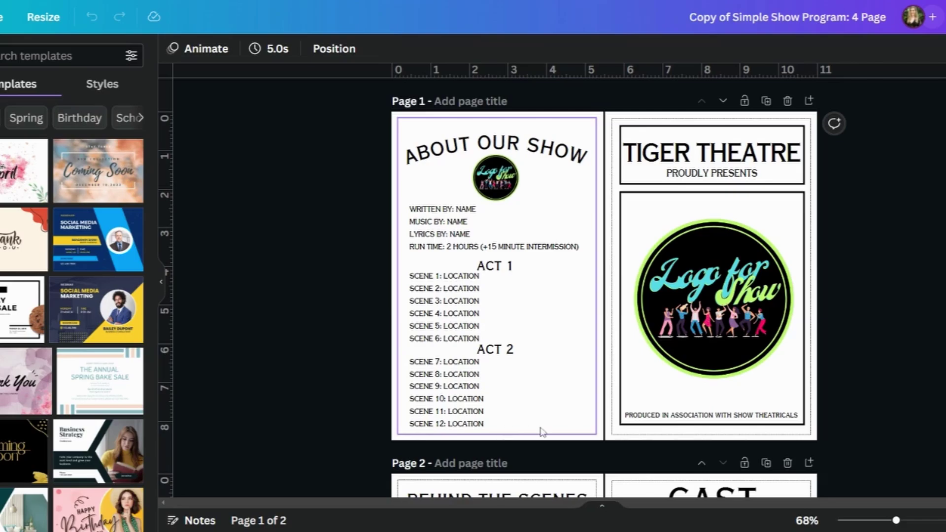
pyautogui.scroll(-3, 853, 231)
pyautogui.scroll(-2, 853, 232)
pyautogui.scroll(5, 867, 262)
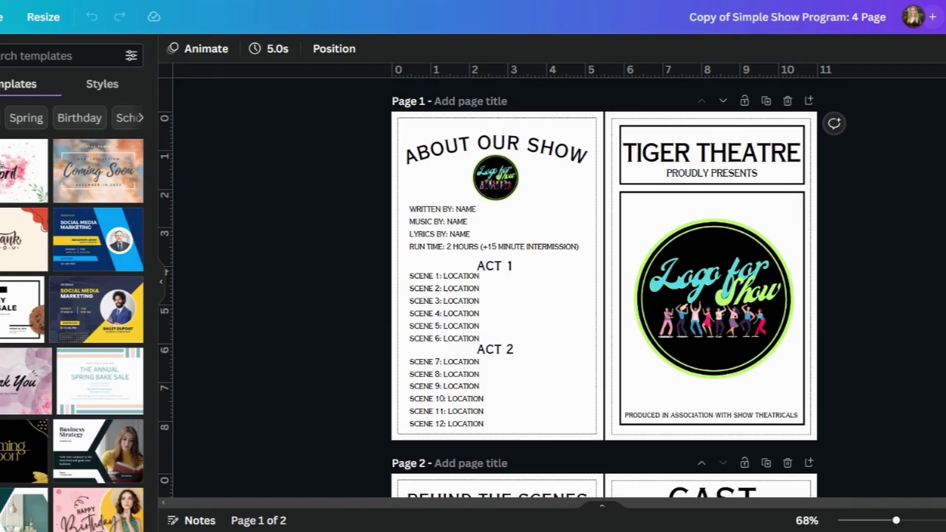
pyautogui.click(744, 148)
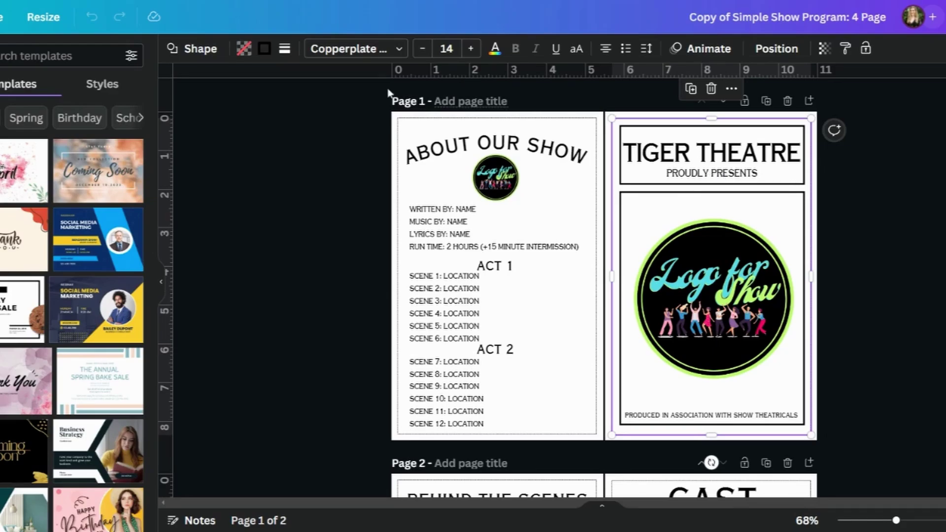
pyautogui.click(360, 49)
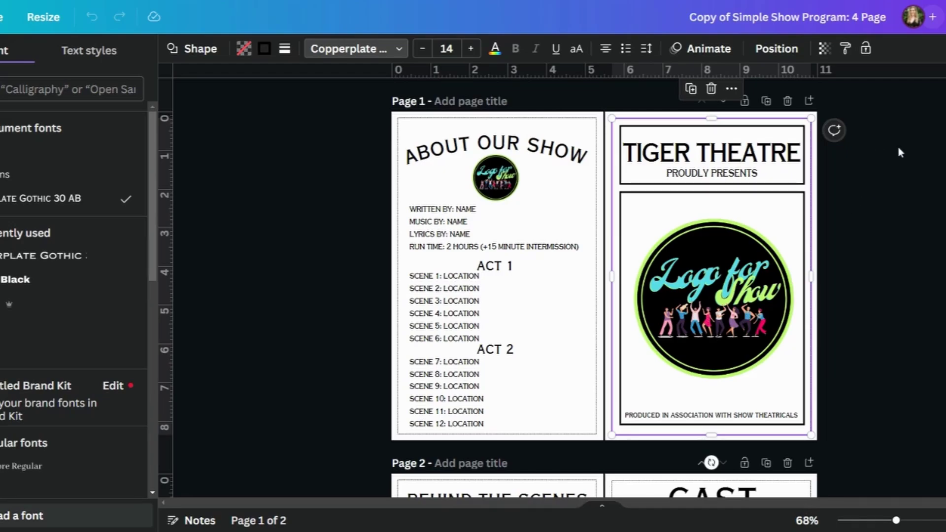
pyautogui.press('Escape')
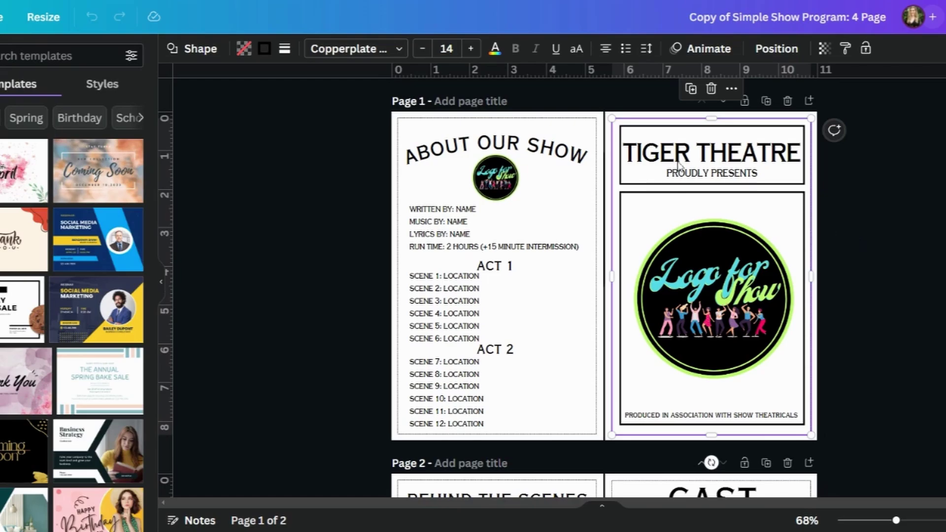
# - Inspect the thin border frames around the panels on both pages by selecting them
pyautogui.click(593, 127)
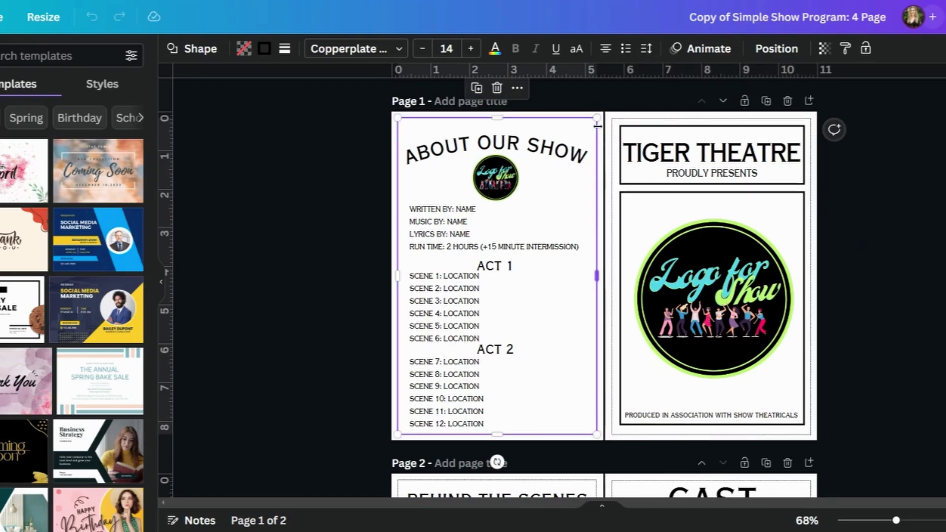
pyautogui.click(637, 228)
pyautogui.scroll(-5, 637, 227)
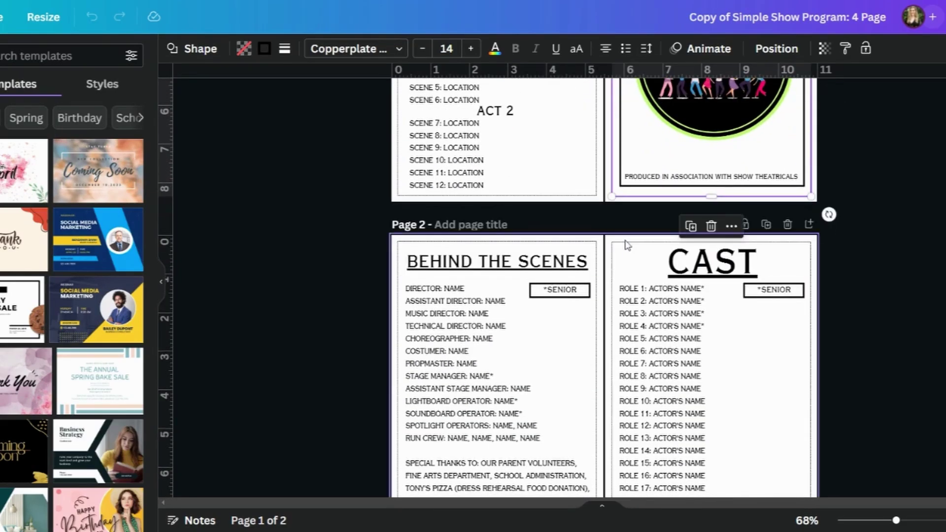
pyautogui.click(602, 254)
pyautogui.click(594, 256)
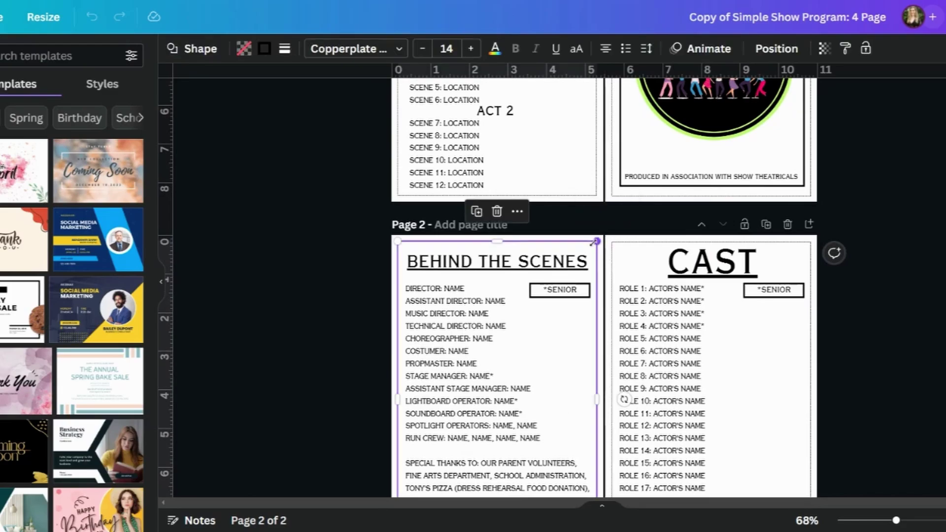
pyautogui.scroll(3, 590, 255)
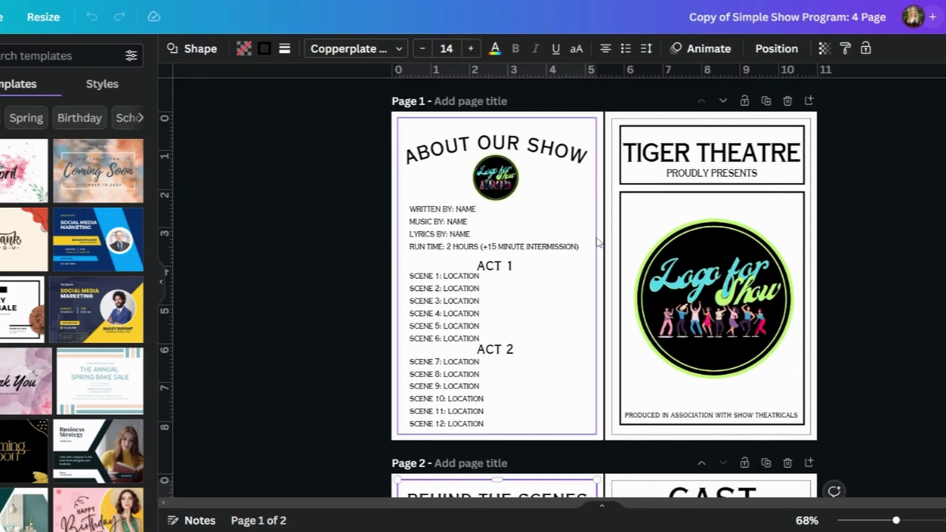
# - Send both border frames on page 1, around the About Our Show and Tiger Theatre panels, to the back
pyautogui.click(596, 241)
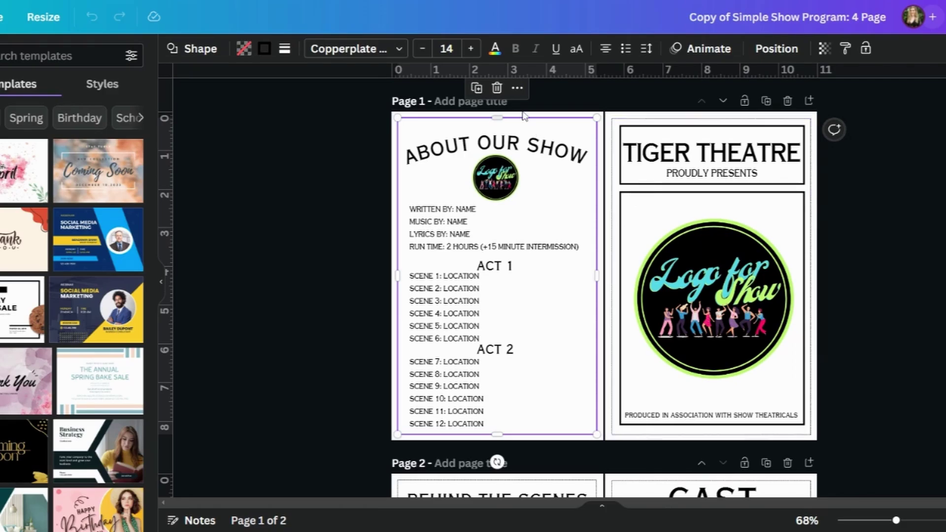
pyautogui.moveTo(511, 146)
pyautogui.mouseDown()
pyautogui.moveTo(515, 123)
pyautogui.moveTo(510, 146)
pyautogui.mouseUp()
pyautogui.hotkey('ctrl', 'z')
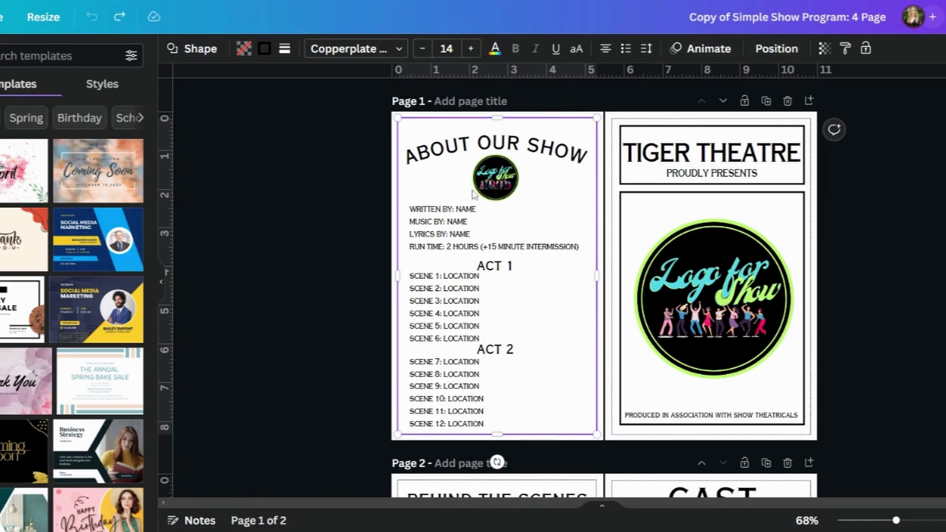
pyautogui.click(794, 52)
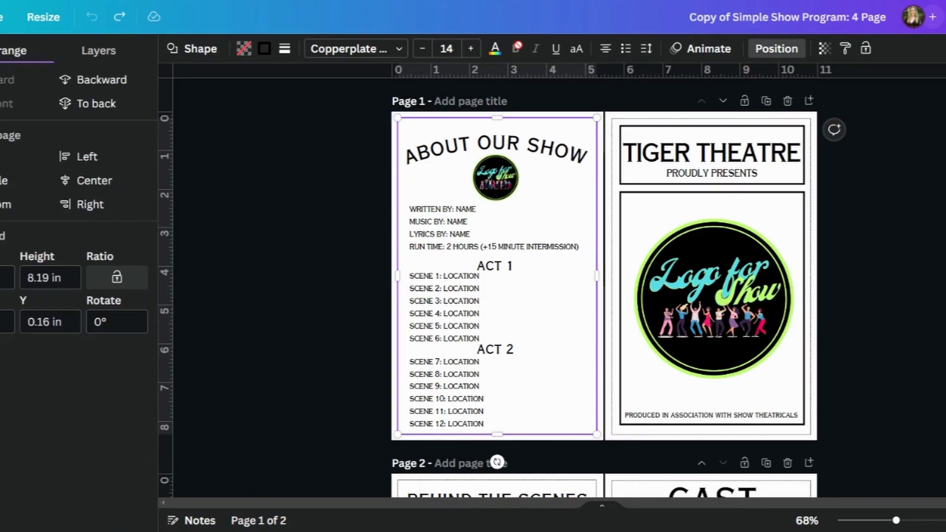
pyautogui.click(112, 102)
pyautogui.click(653, 127)
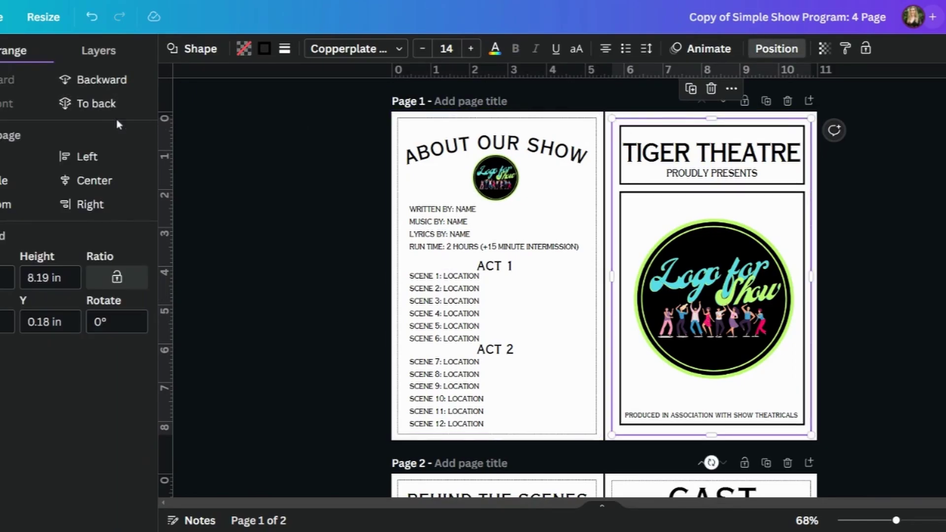
pyautogui.click(88, 104)
# - Send both border frames on page 2, around the Behind the Scenes and Cast panels, to the back
pyautogui.scroll(-5, 519, 221)
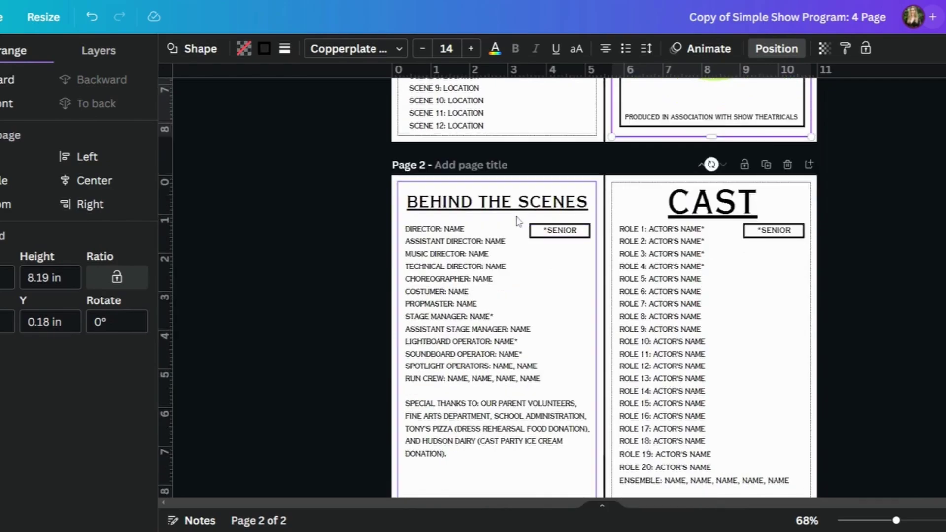
pyautogui.click(512, 217)
pyautogui.click(105, 105)
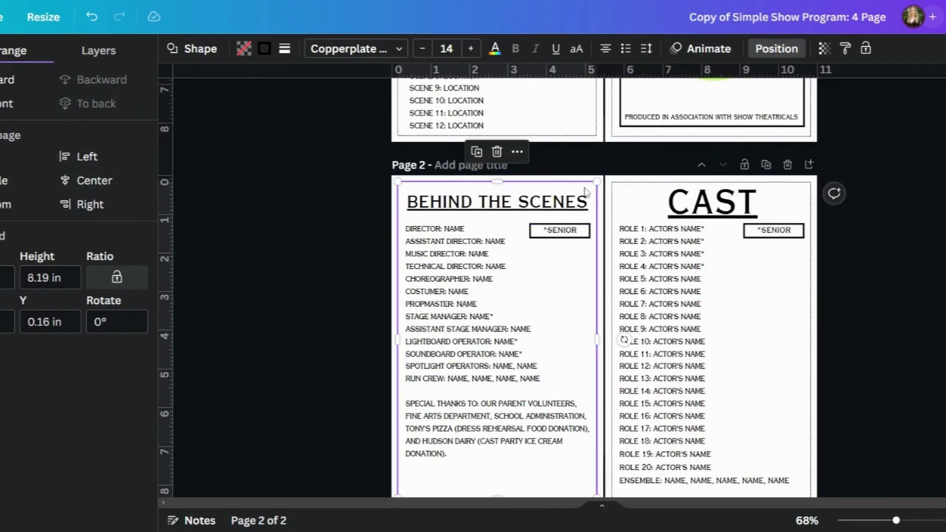
pyautogui.click(629, 193)
pyautogui.click(106, 105)
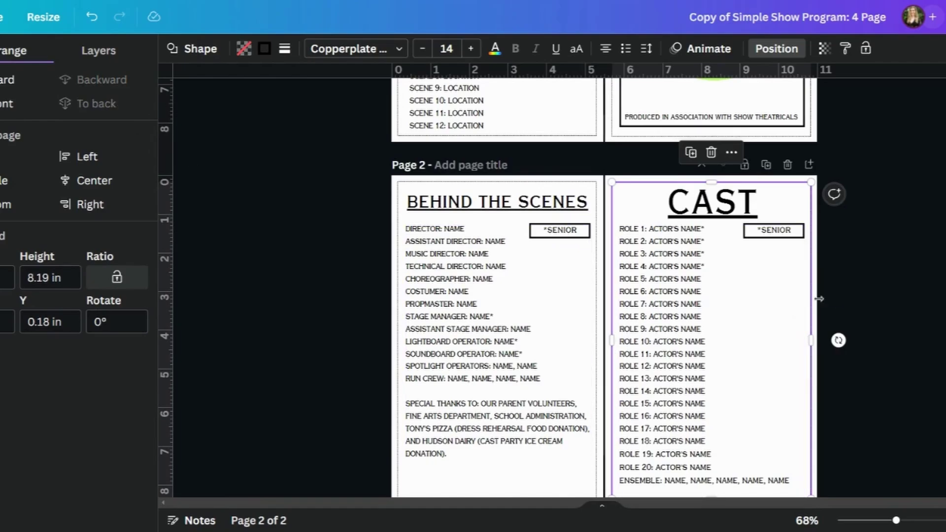
# - Check that the small logo and the curved About Our Show heading on page 1 can be selected directly
pyautogui.scroll(6, 875, 263)
pyautogui.click(495, 177)
pyautogui.click(568, 145)
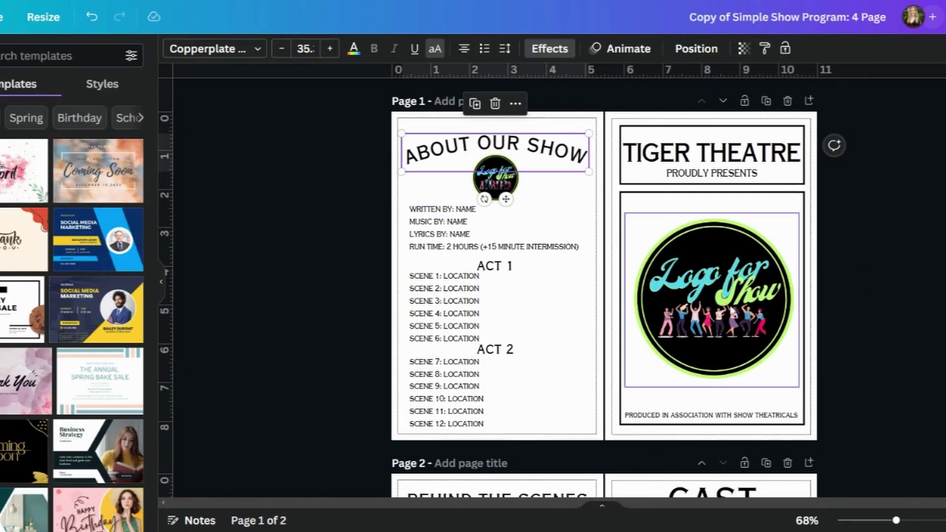
# - Replace TIGER with NORTH HIGH in the cover title, keeping THEATRE on a second line
pyautogui.click(660, 157)
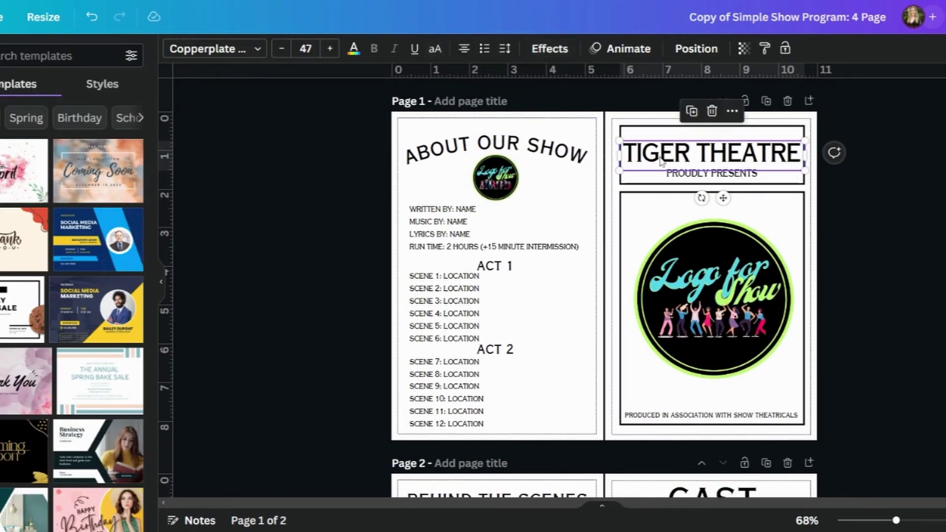
pyautogui.click(693, 154)
pyautogui.moveTo(693, 154); pyautogui.dragTo(622, 154)
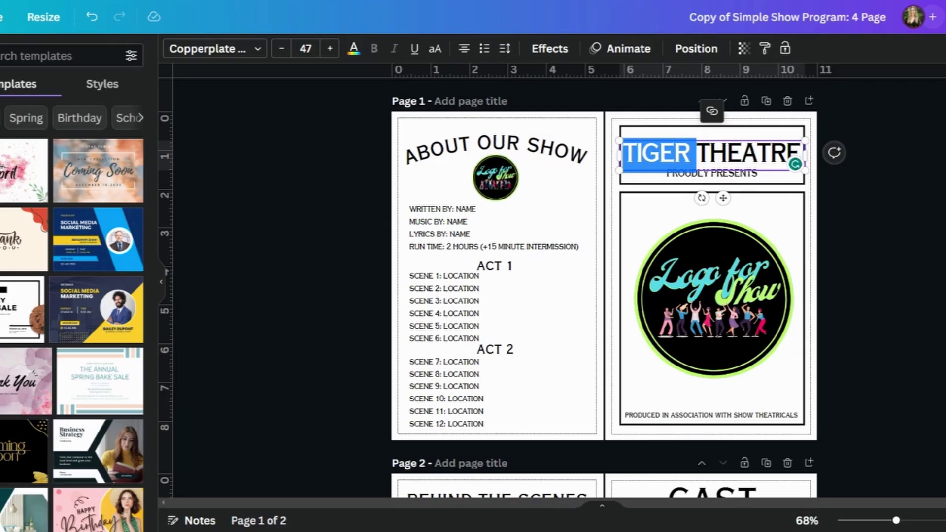
pyautogui.write('NORTH')
pyautogui.press('Return')
pyautogui.write('HIGH')
pyautogui.press('Return')
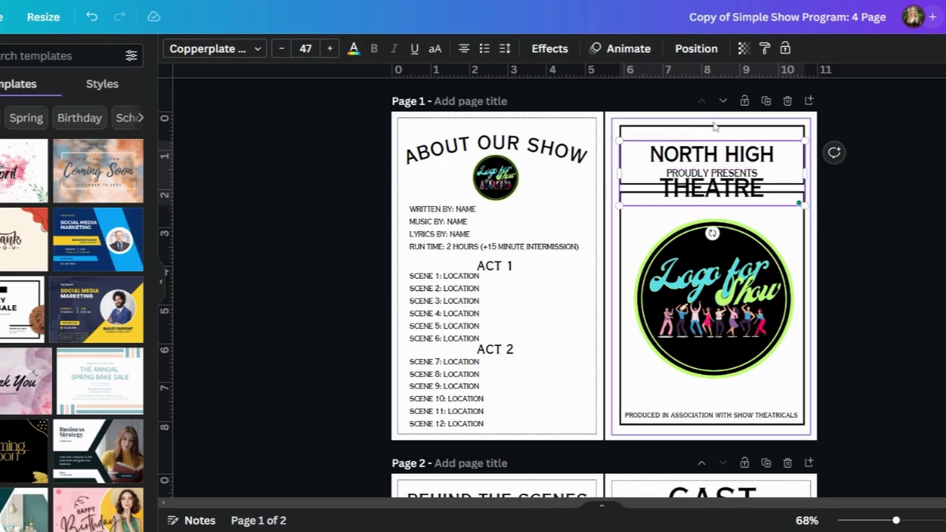
# - Reduce the line spacing of the two-line cover title so its lines sit close together
pyautogui.click(505, 48)
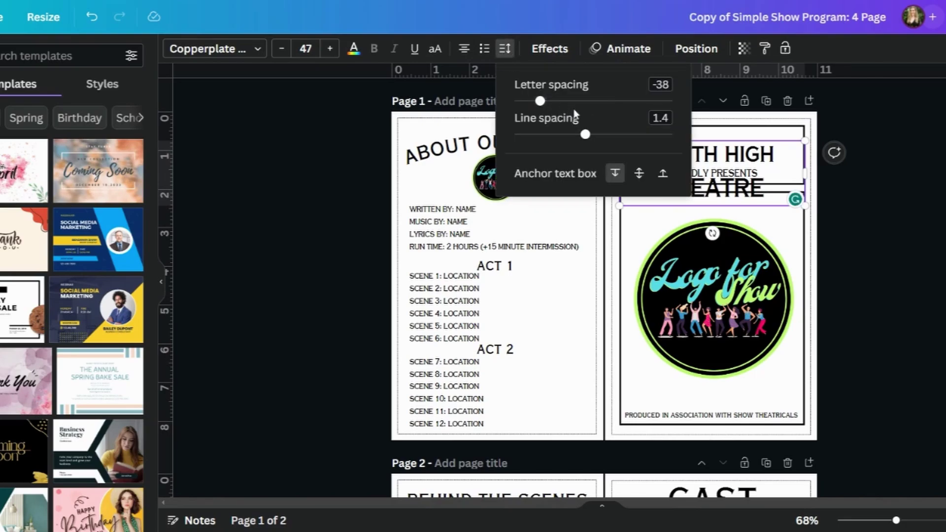
pyautogui.moveTo(584, 134); pyautogui.dragTo(538, 135)
pyautogui.press('Escape')
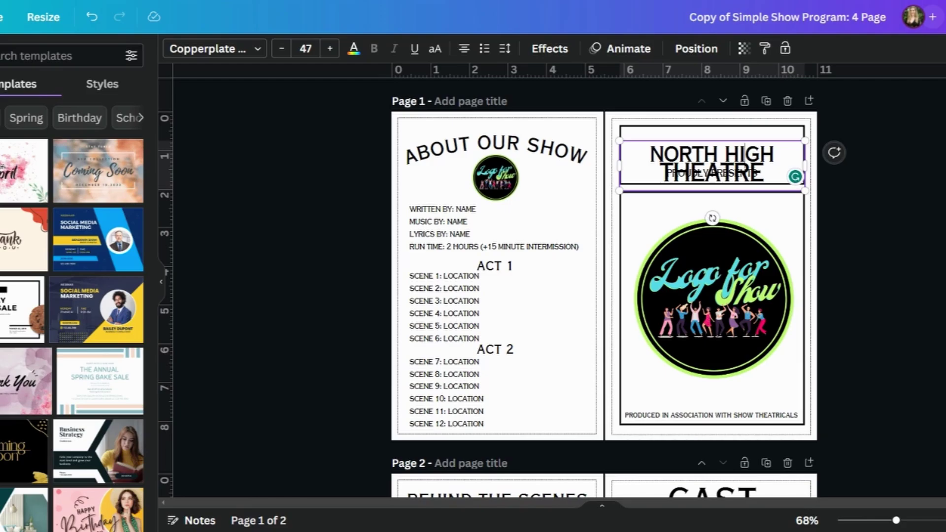
# - Move the cover title up inside its box and shift PROUDLY PRESENTS slightly down beneath it
pyautogui.moveTo(638, 149); pyautogui.dragTo(634, 126)
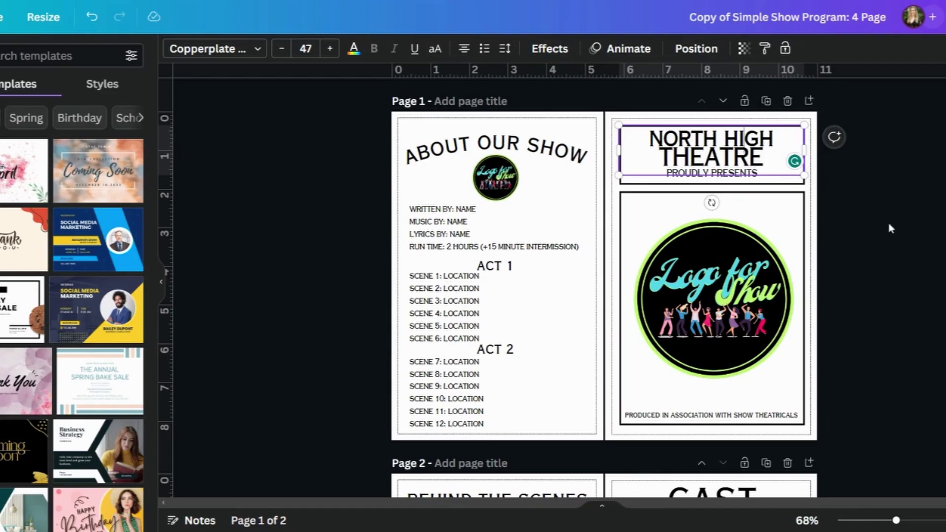
pyautogui.click(841, 232)
pyautogui.click(734, 178)
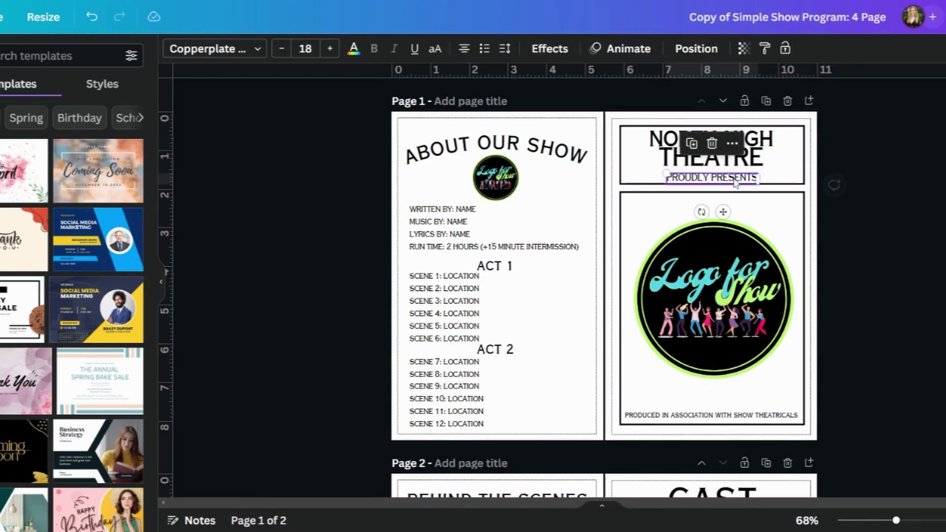
pyautogui.click(724, 163)
pyautogui.click(926, 209)
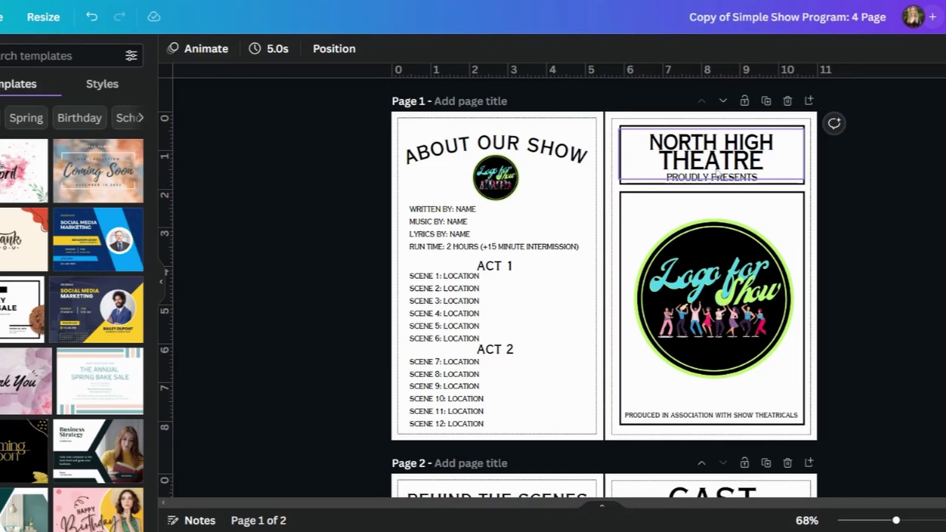
# - Fill the box behind the cover title with light blue
pyautogui.click(791, 168)
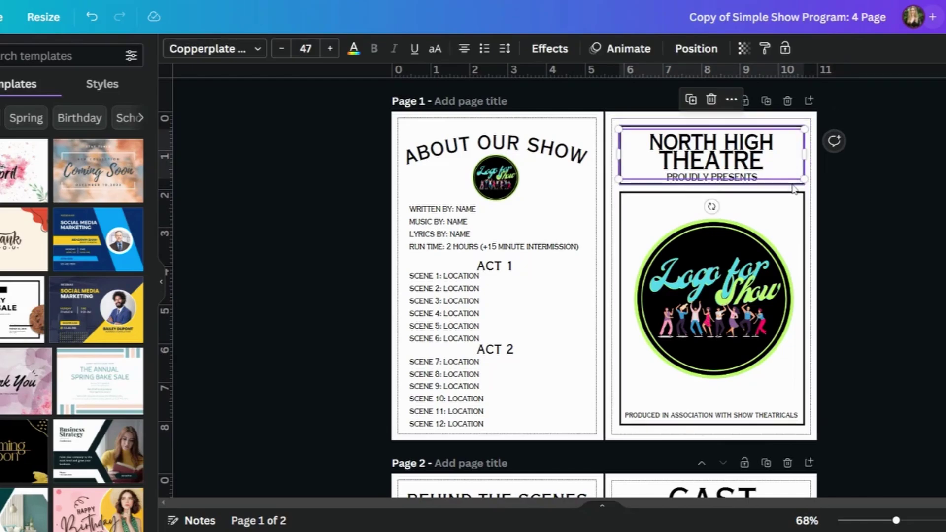
pyautogui.click(792, 183)
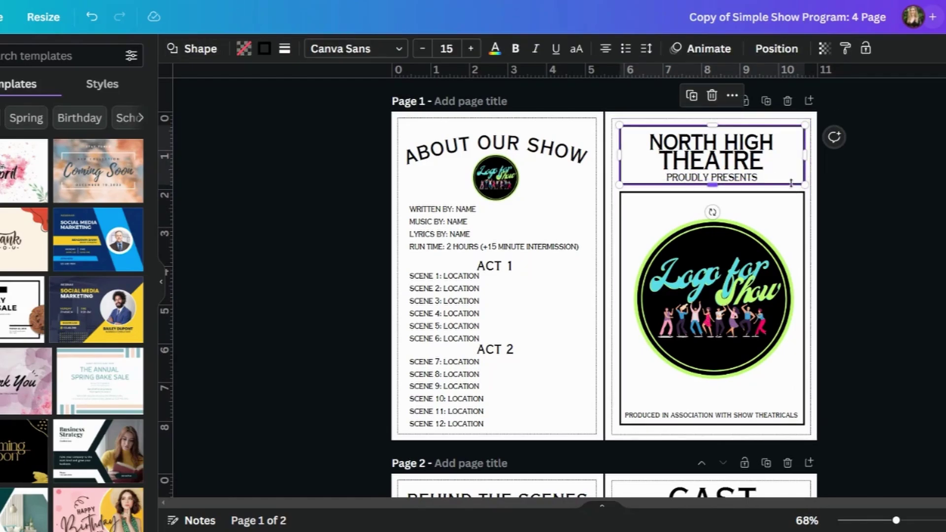
pyautogui.click(244, 49)
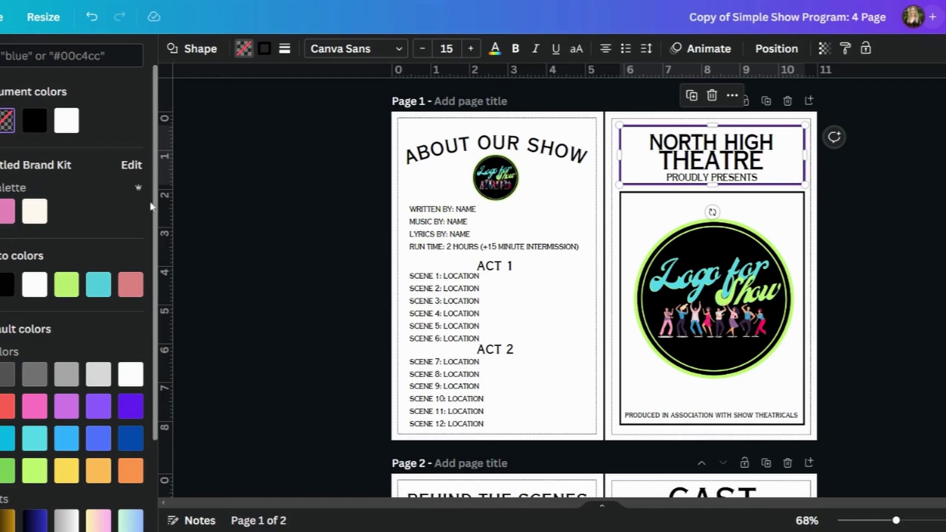
pyautogui.scroll(-3, 93, 218)
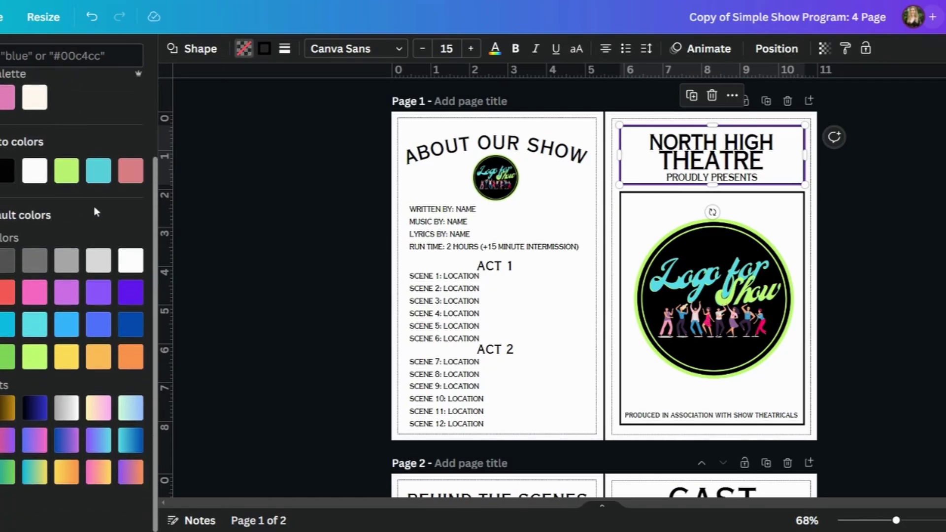
pyautogui.click(75, 333)
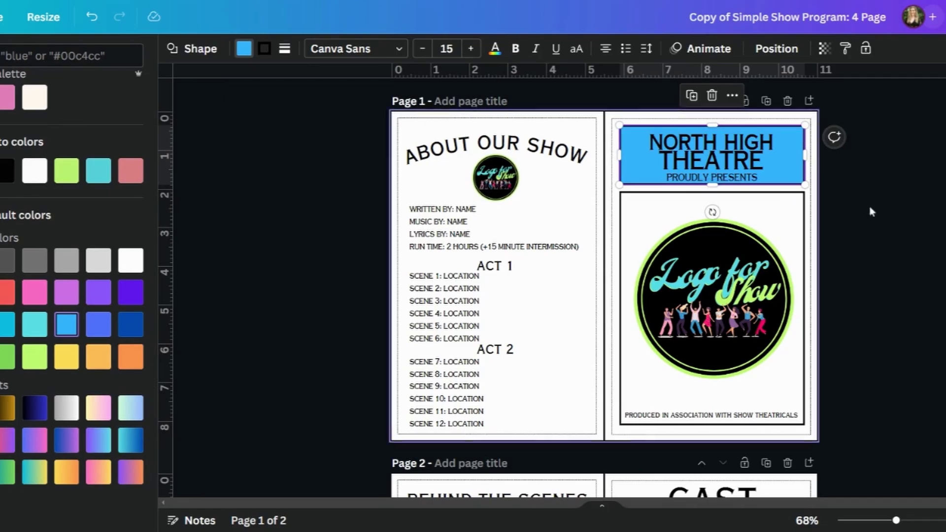
pyautogui.click(927, 229)
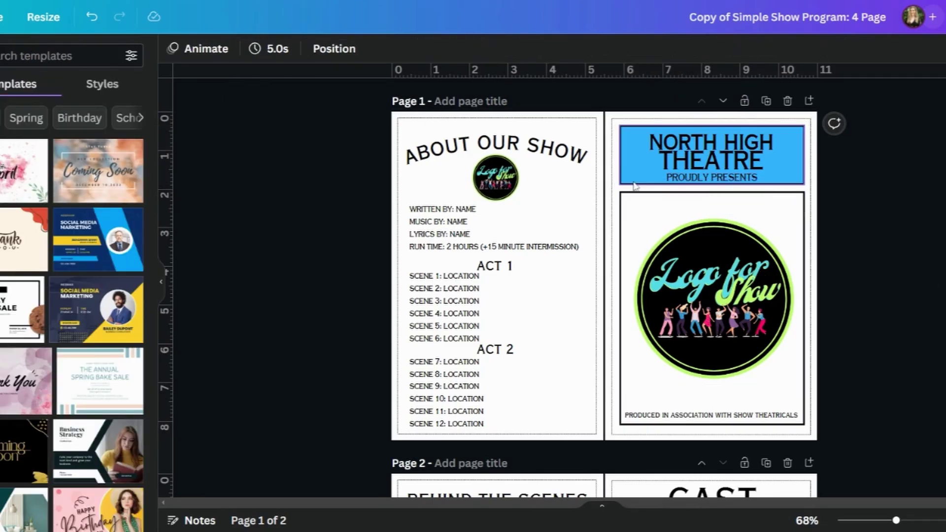
# - Set the fill of the box behind the cover title to yellow
pyautogui.click(646, 169)
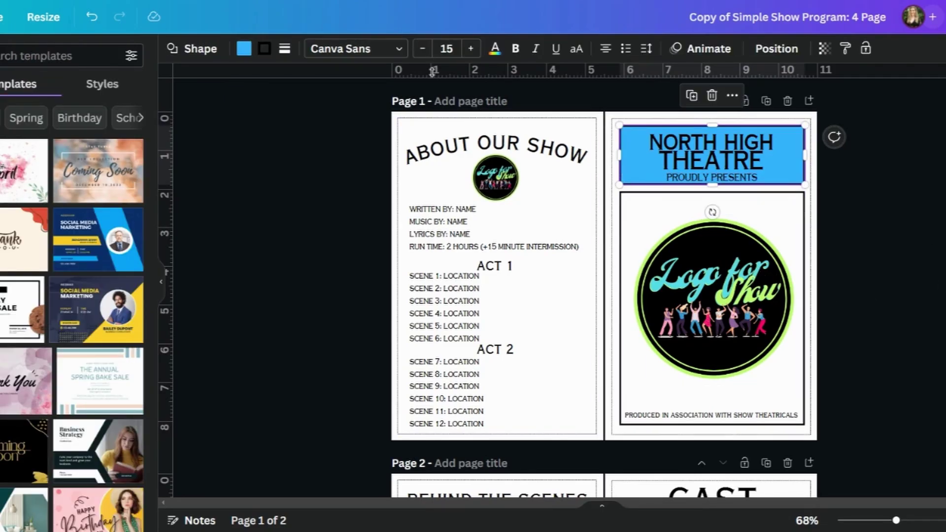
pyautogui.click(244, 48)
pyautogui.click(66, 471)
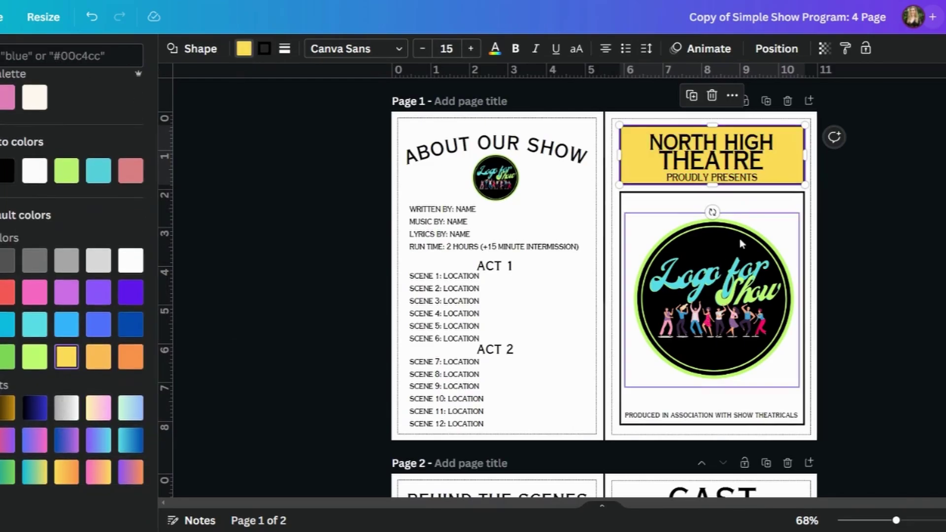
pyautogui.click(856, 203)
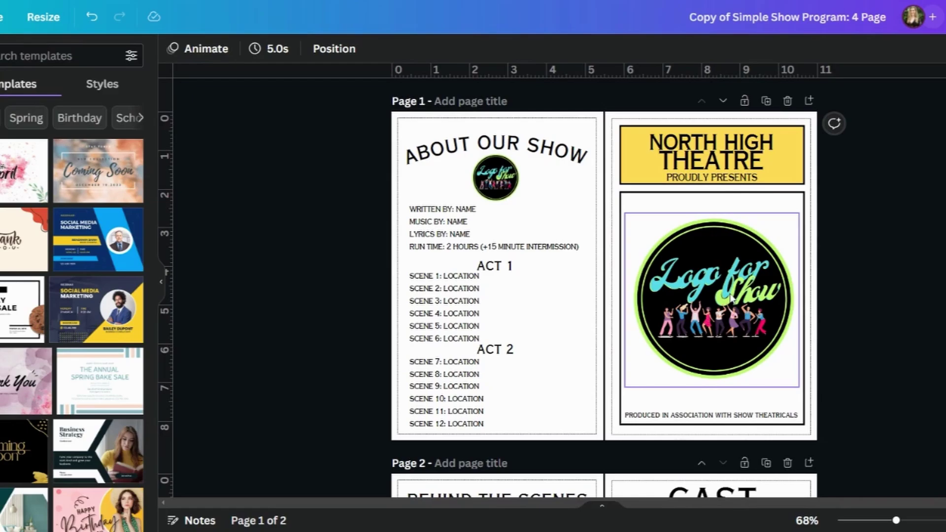
pyautogui.scroll(-3, 733, 298)
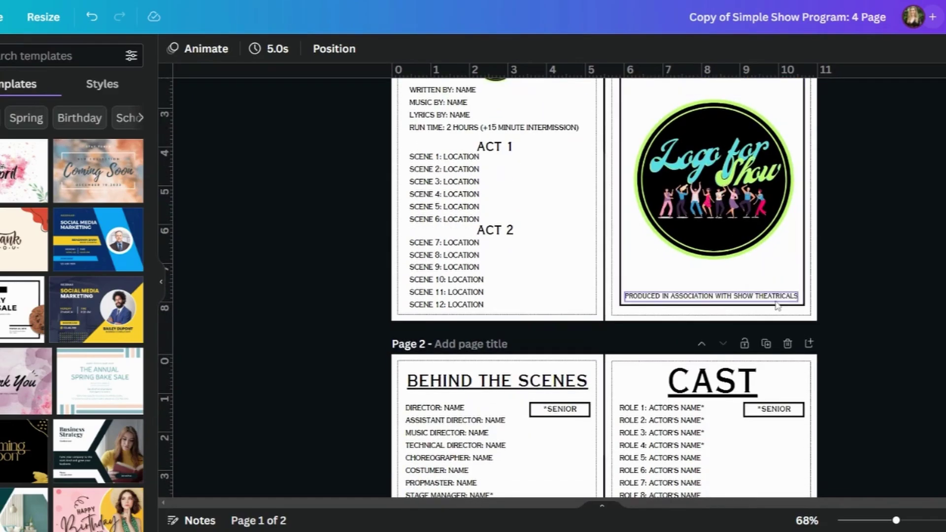
# - Examine both pages of the program, the show logo on the cover and the available design elements
pyautogui.scroll(3, 772, 303)
pyautogui.scroll(-2, 773, 302)
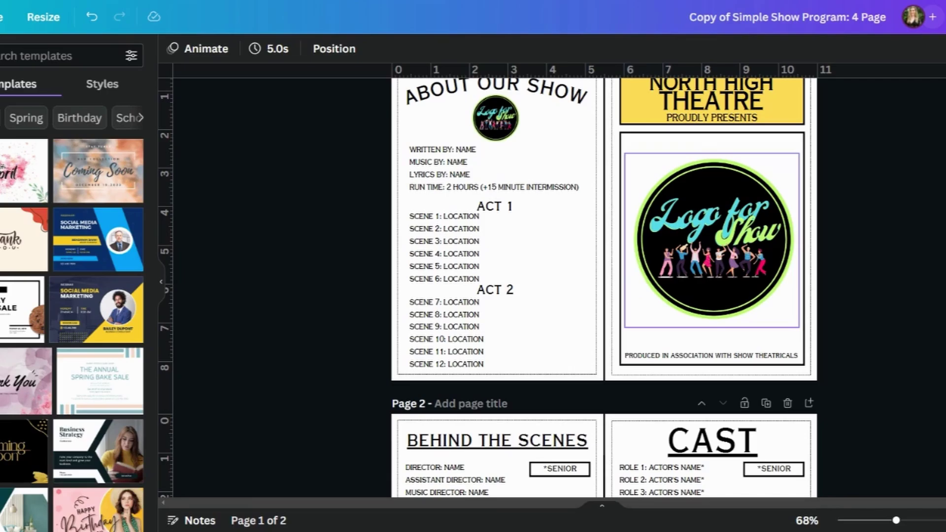
pyautogui.scroll(-1, 713, 221)
pyautogui.scroll(2, 714, 221)
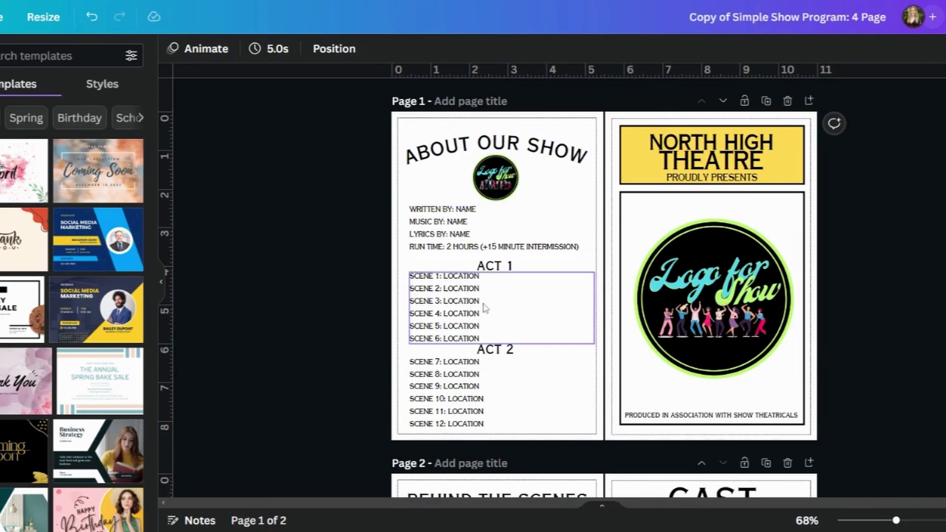
pyautogui.scroll(-6, 375, 257)
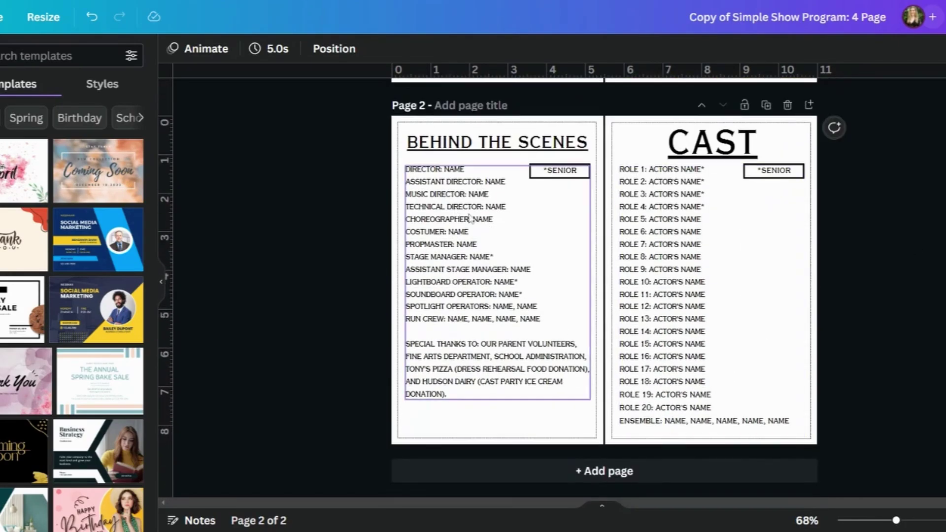
pyautogui.scroll(6, 585, 279)
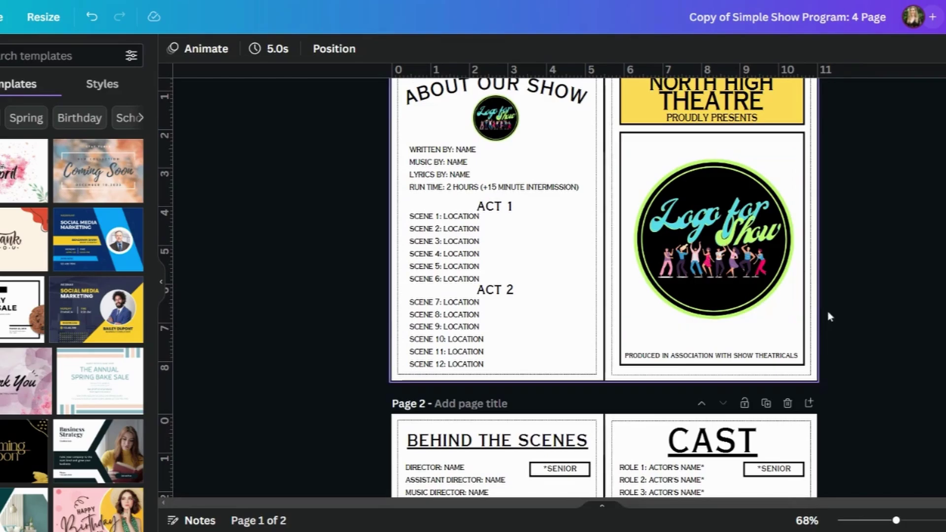
pyautogui.click(700, 230)
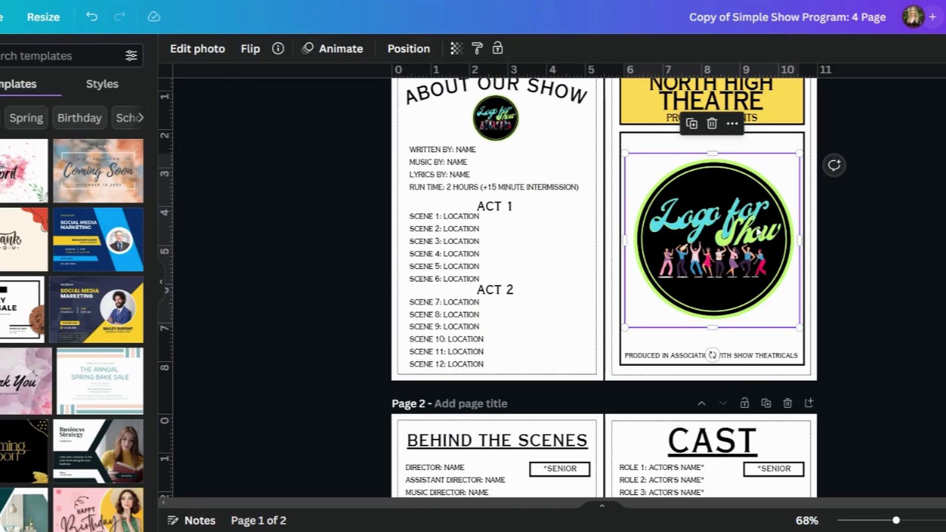
pyautogui.scroll(1, 756, 183)
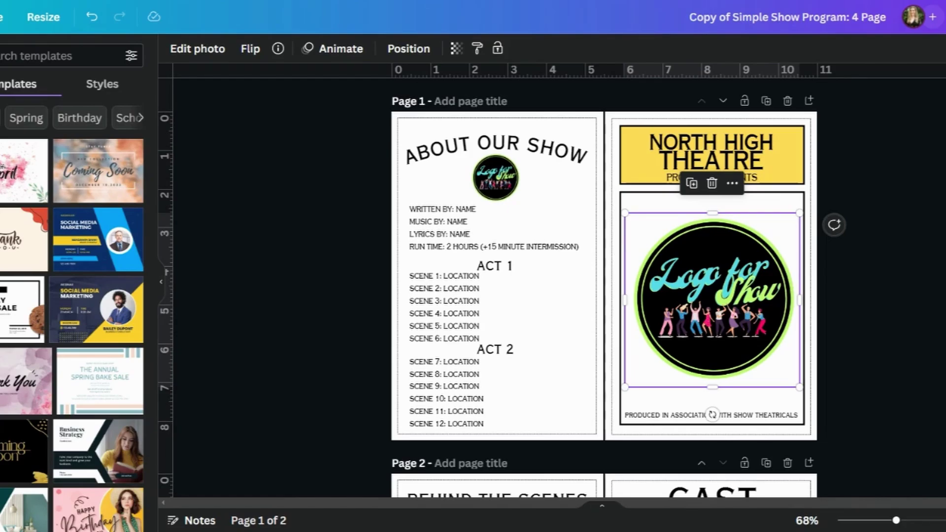
pyautogui.click(3, 99)
pyautogui.scroll(-4, 112, 252)
pyautogui.scroll(4, 112, 252)
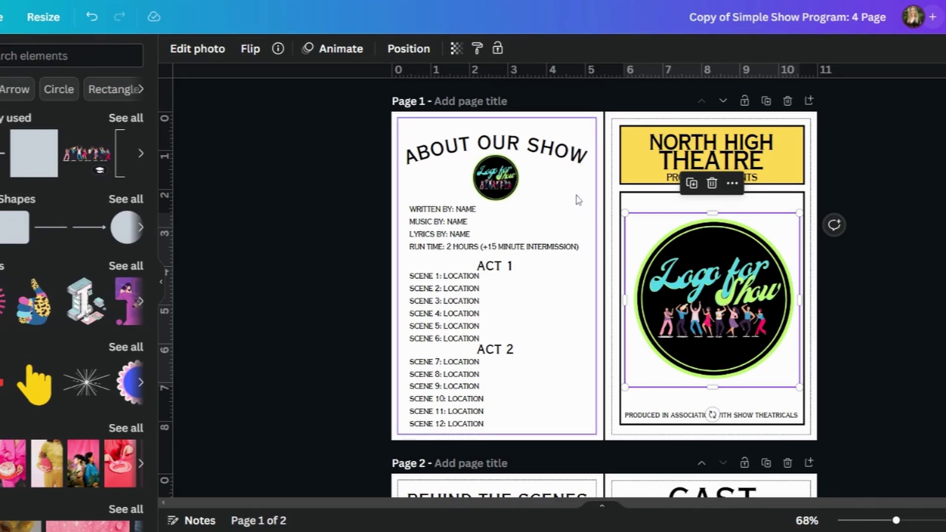
pyautogui.press('Escape')
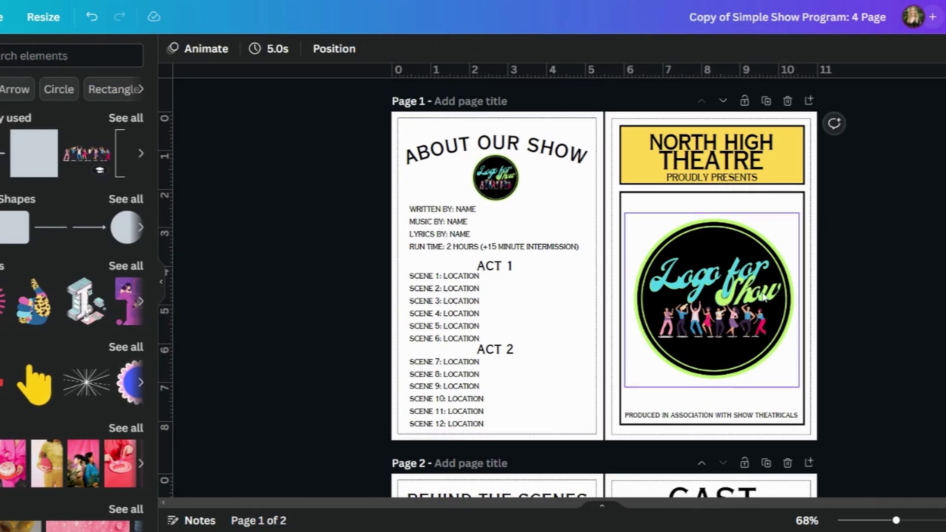
# - Replace SHOW with CONCORD in the cover's credit line so it reads PRODUCED IN ASSOCIATION WITH CONCORD THEATRICALS
pyautogui.scroll(-3, 763, 298)
pyautogui.click(739, 297)
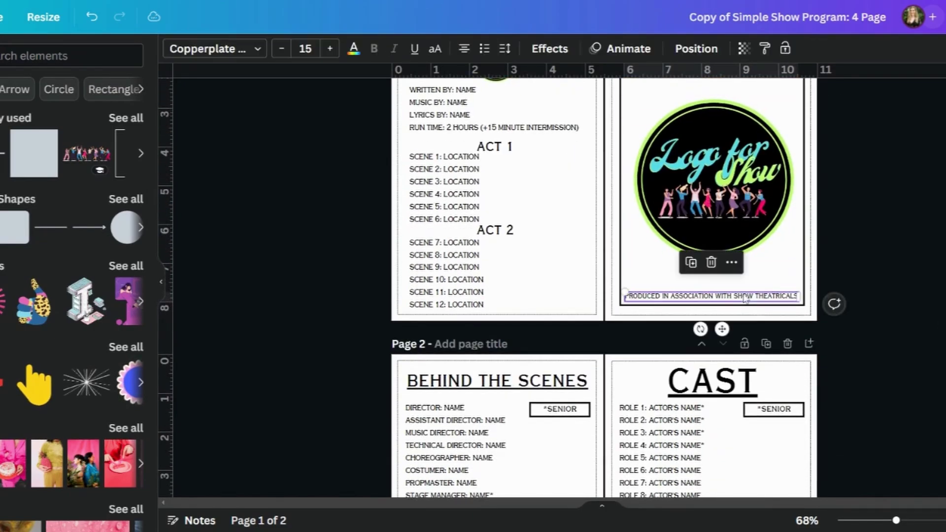
pyautogui.scroll(1, 839, 328)
pyautogui.scroll(2, 837, 332)
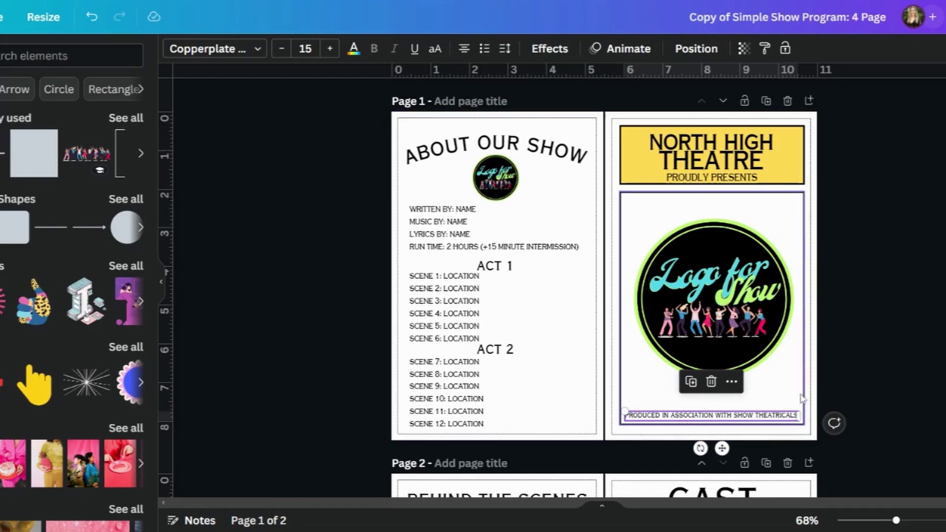
pyautogui.click(734, 416)
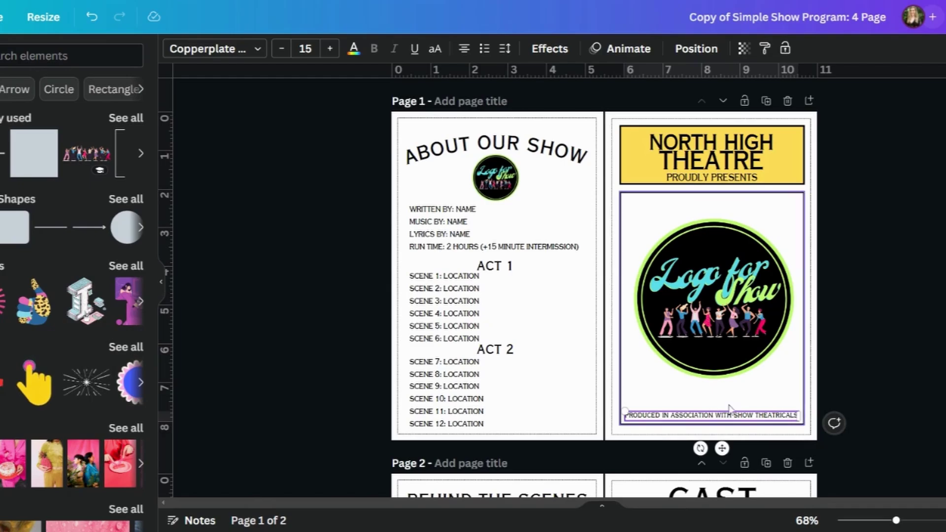
pyautogui.moveTo(734, 416); pyautogui.dragTo(753, 417)
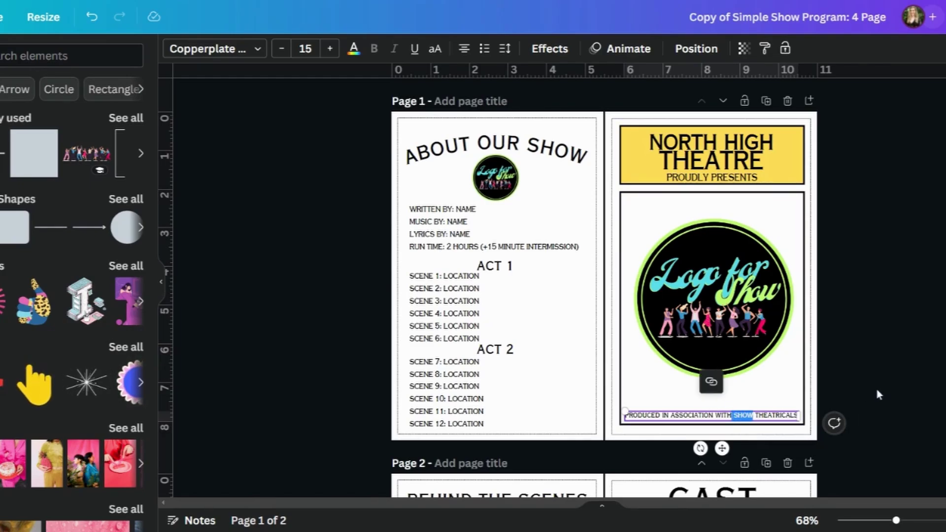
pyautogui.write('CONCORD')
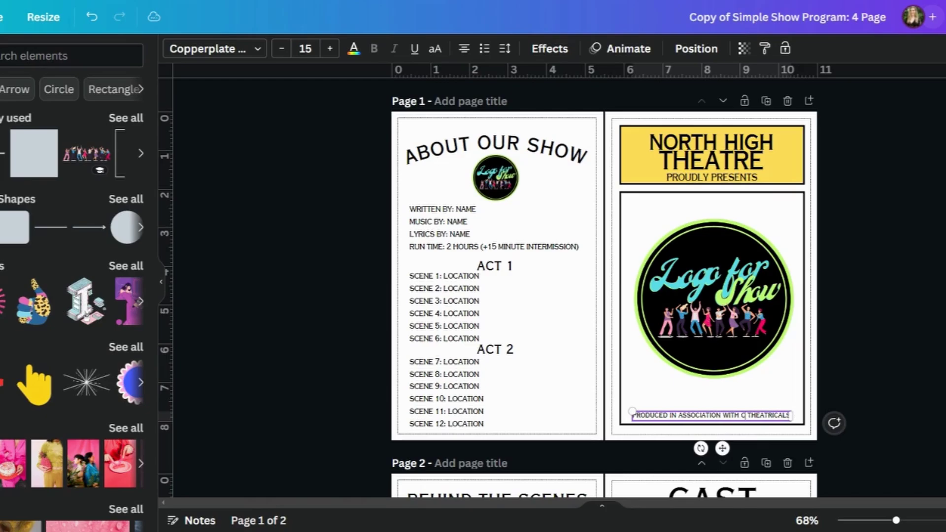
pyautogui.click(884, 388)
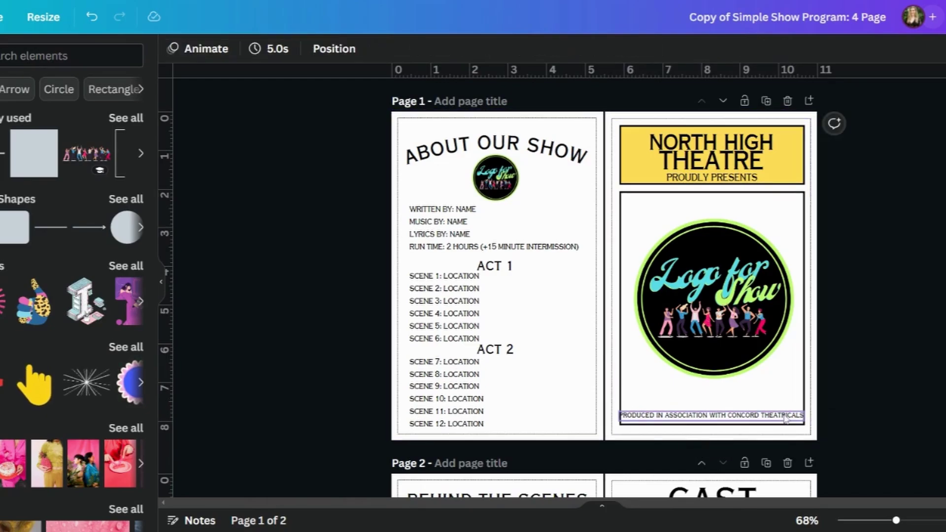
# - Reduce the font size of the cover's credit line so it fits inside the logo frame
pyautogui.click(785, 418)
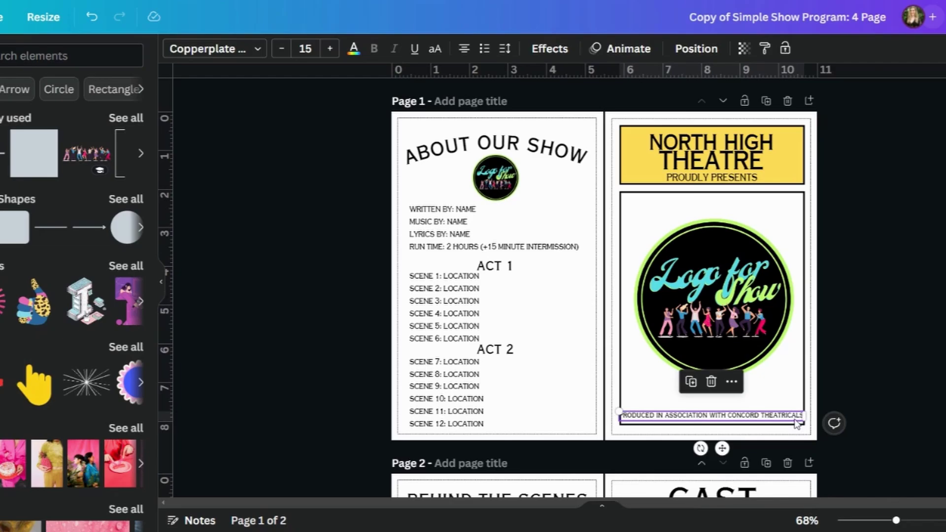
pyautogui.click(281, 48)
pyautogui.click(933, 313)
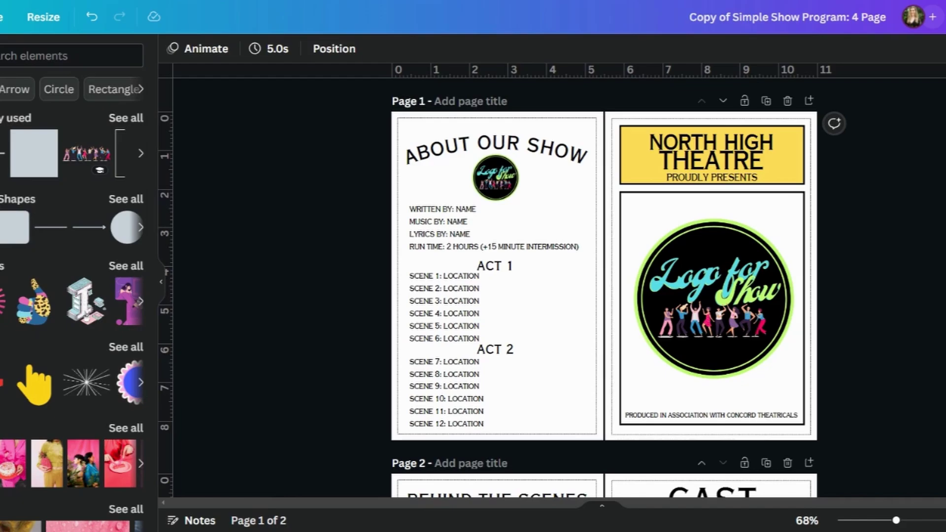
# - Add a text box to the cover and place it between the show logo and the credit line
pyautogui.click(1, 179)
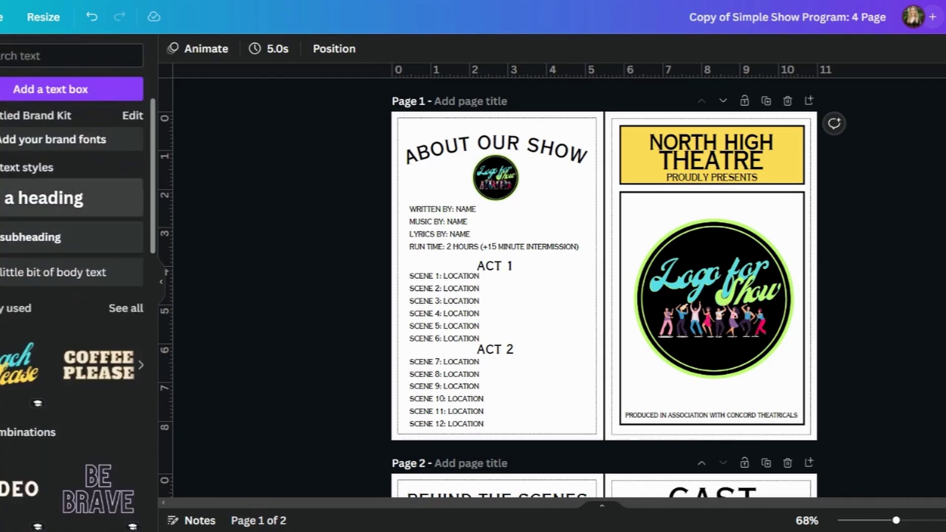
pyautogui.click(45, 90)
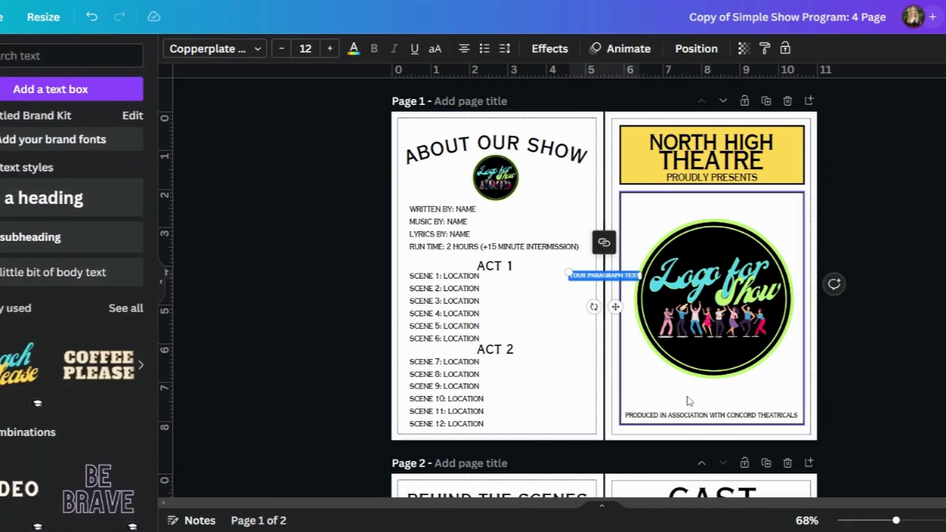
pyautogui.moveTo(595, 270); pyautogui.dragTo(714, 393)
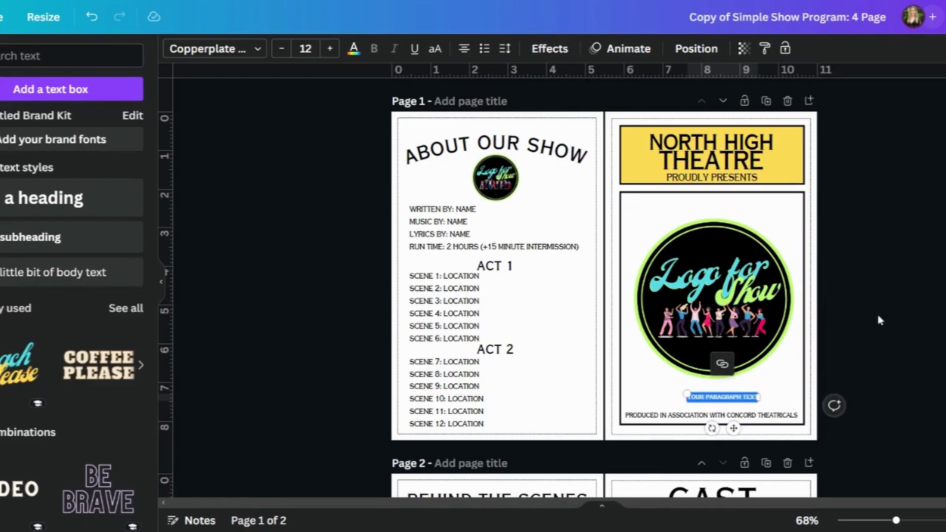
# - Replace the new text box's placeholder with the show dates APRIL 13, 14, & 15, 2023
pyautogui.press('BackSpace')
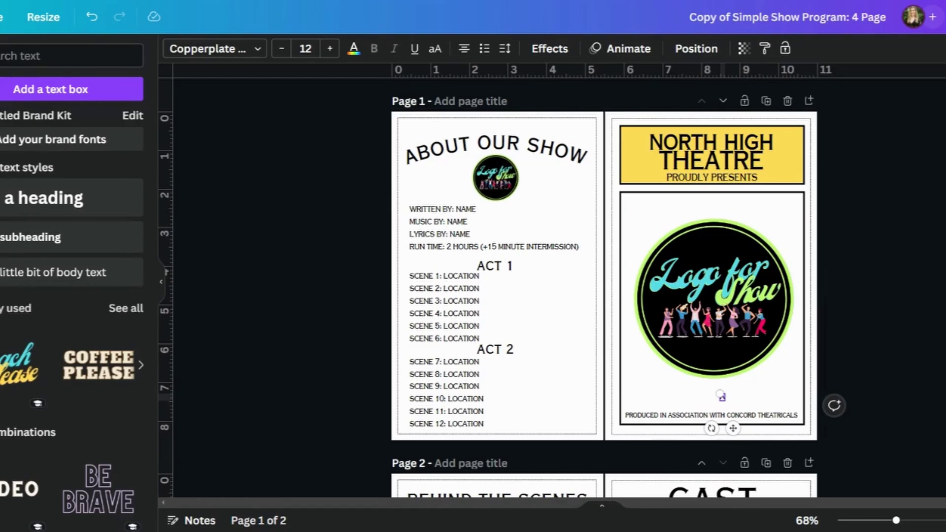
pyautogui.write('APRIL 13TH')
pyautogui.press('BackSpace')
pyautogui.press('BackSpace')
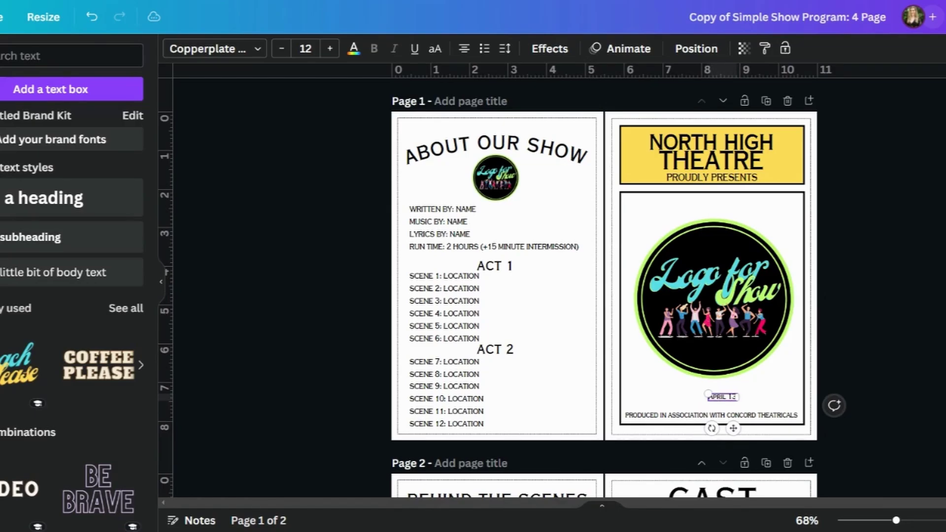
pyautogui.write(', 14, & 15')
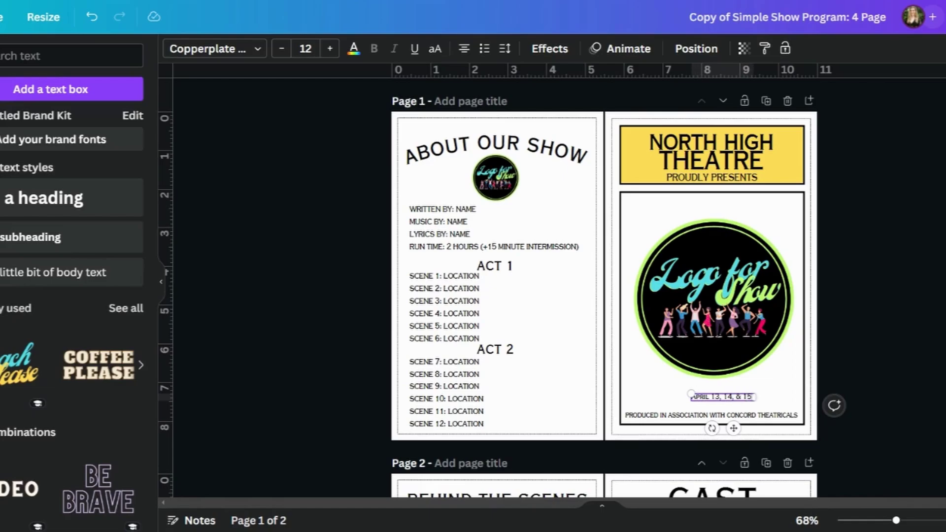
pyautogui.write(', 2023')
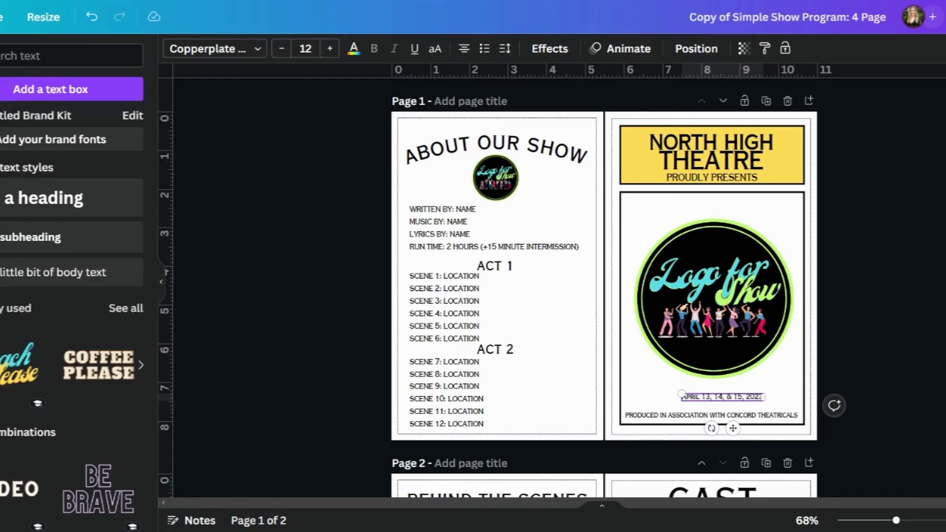
pyautogui.press('Escape')
# - Enlarge the show dates to a font size of about 14 and position them just above the credit line
pyautogui.click(756, 401)
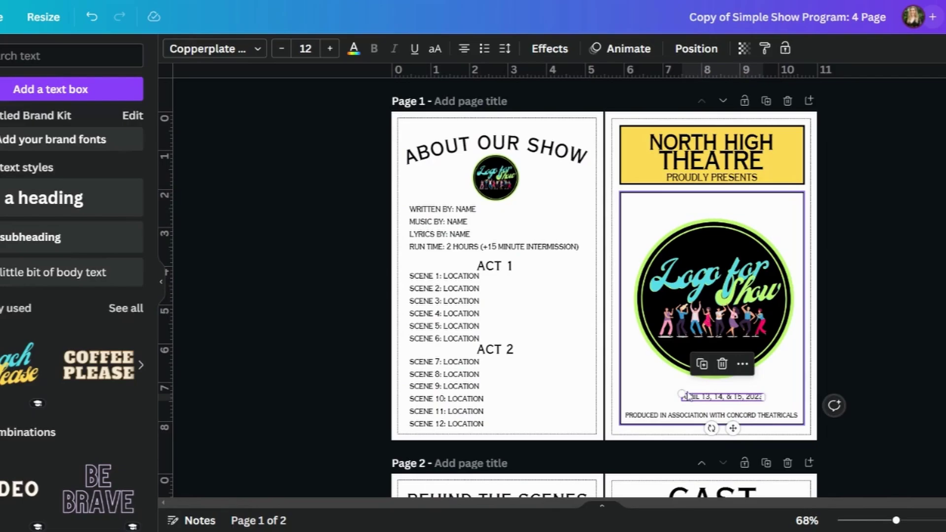
pyautogui.moveTo(681, 393); pyautogui.dragTo(719, 405)
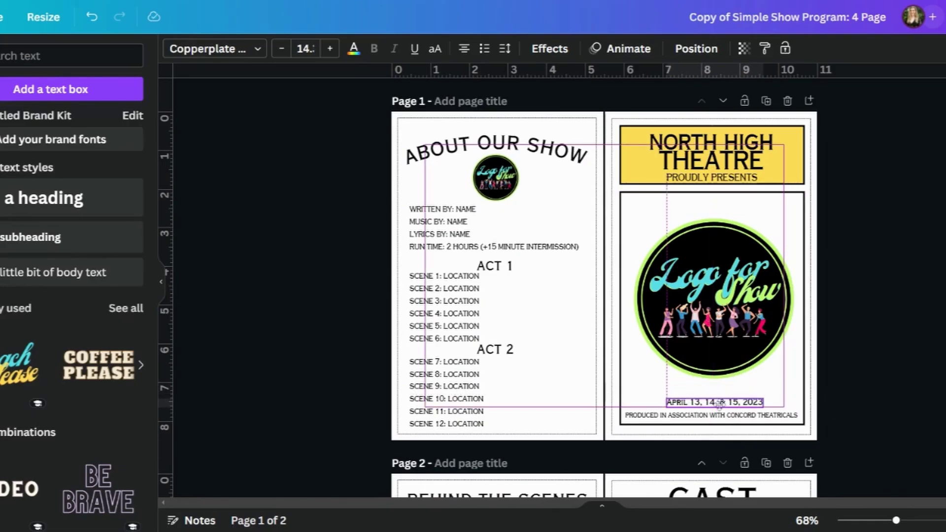
pyautogui.click(921, 335)
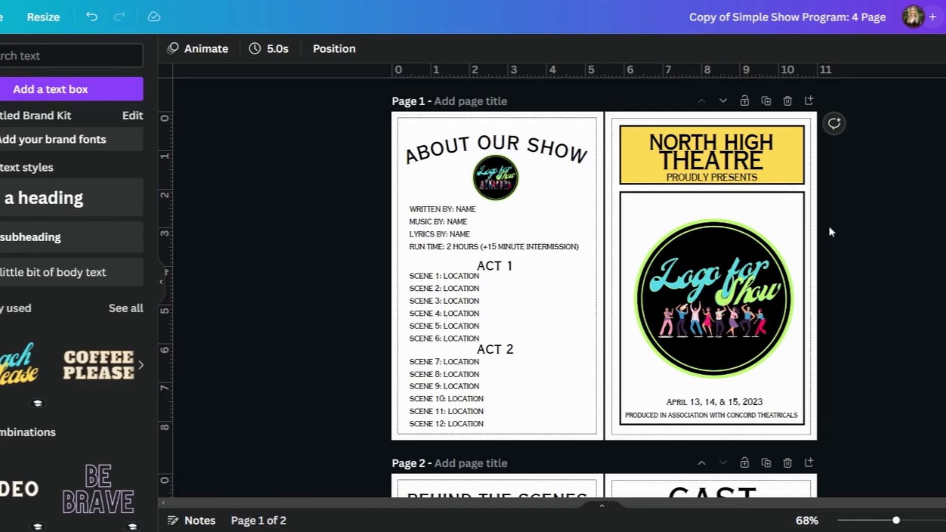
# - Delete the *SENIOR label and its box from the BEHIND THE SCENES section on page 2
pyautogui.scroll(-6, 855, 192)
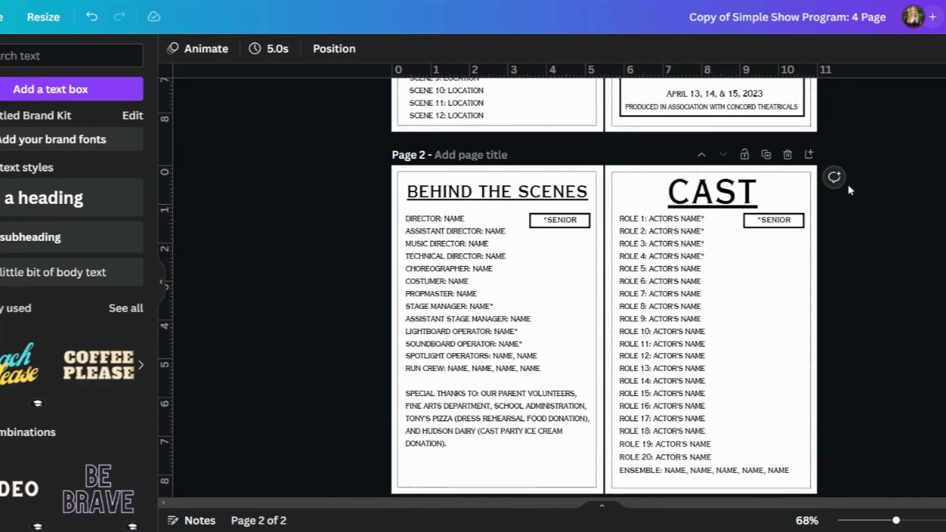
pyautogui.scroll(-1, 847, 184)
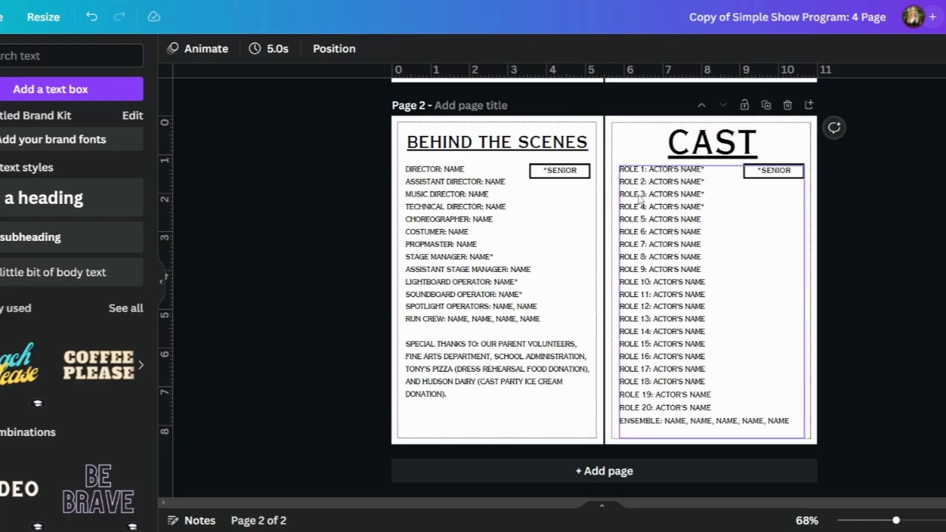
pyautogui.scroll(4, 637, 194)
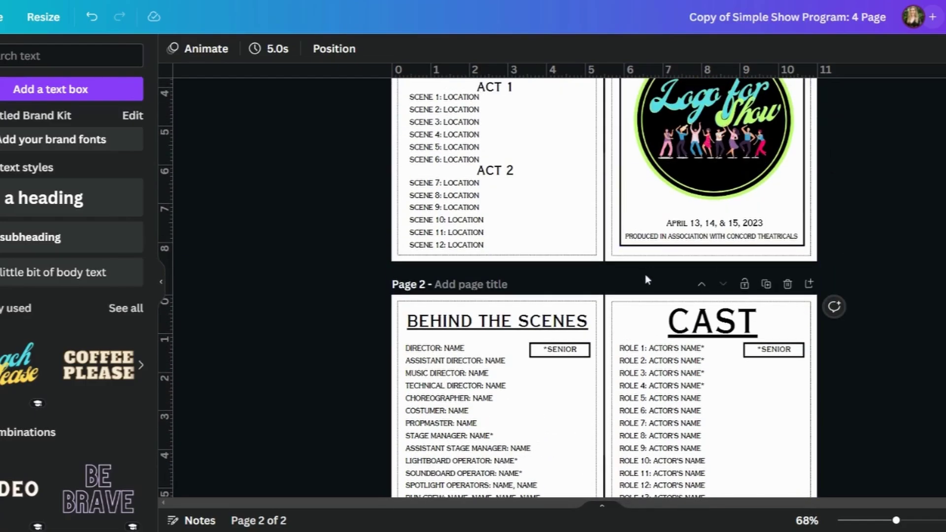
pyautogui.scroll(-4, 644, 271)
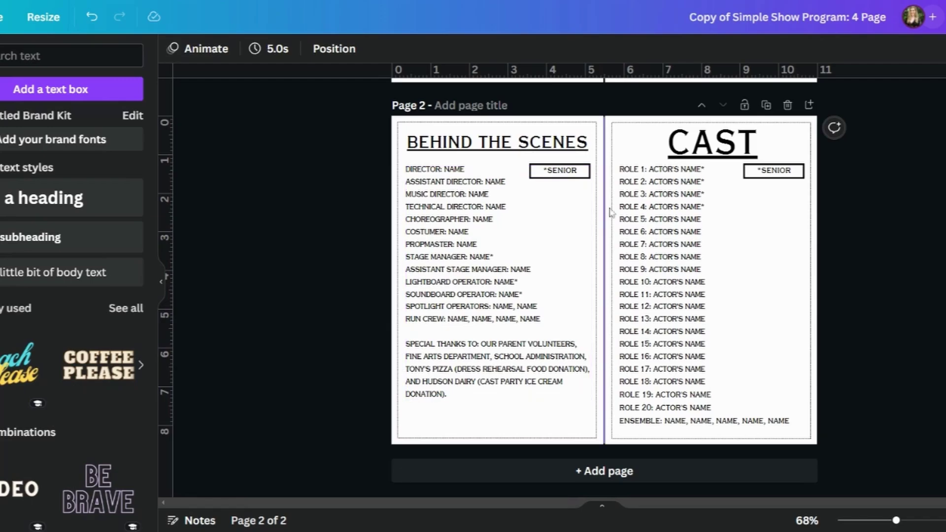
pyautogui.click(566, 179)
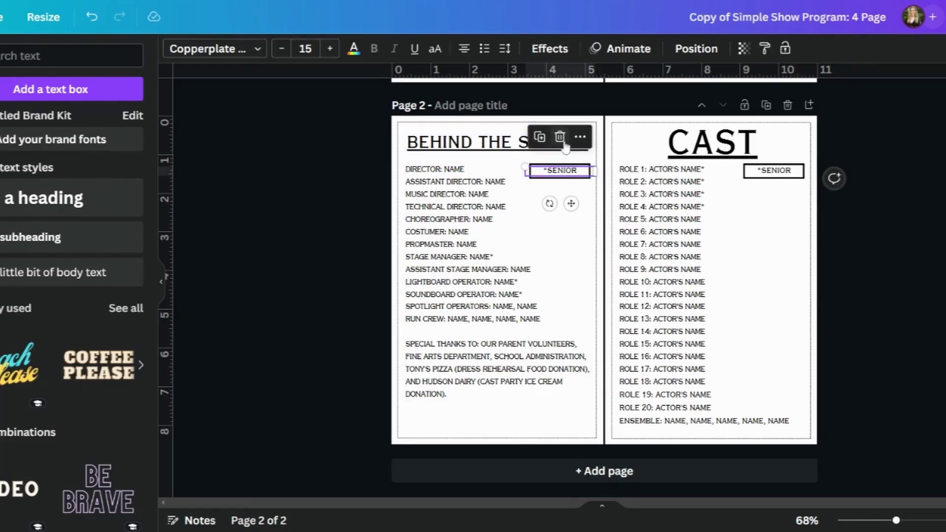
pyautogui.press('Delete')
pyautogui.click(566, 175)
pyautogui.press('Delete')
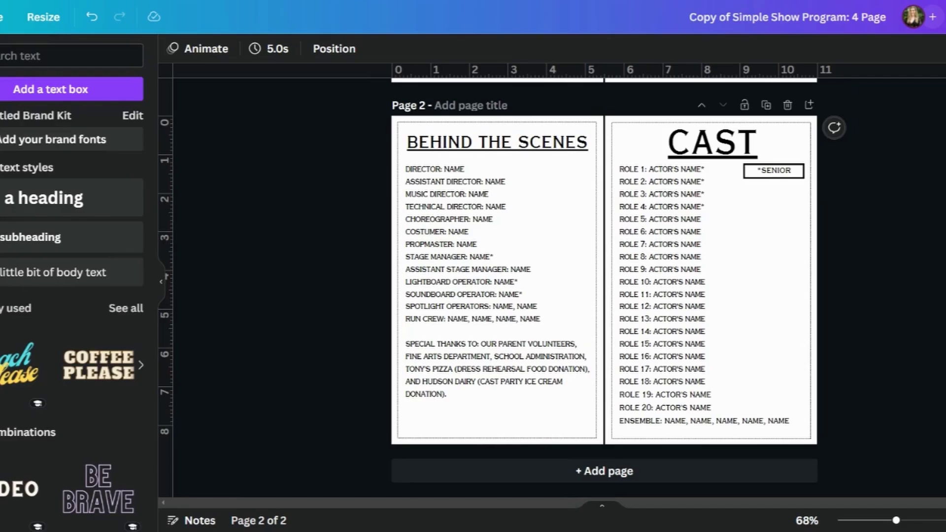
# - Undo the deletion of the *SENIOR label and its box beneath the BEHIND THE SCENES heading
pyautogui.hotkey('ctrl', 'z')
pyautogui.hotkey('ctrl', 'z')
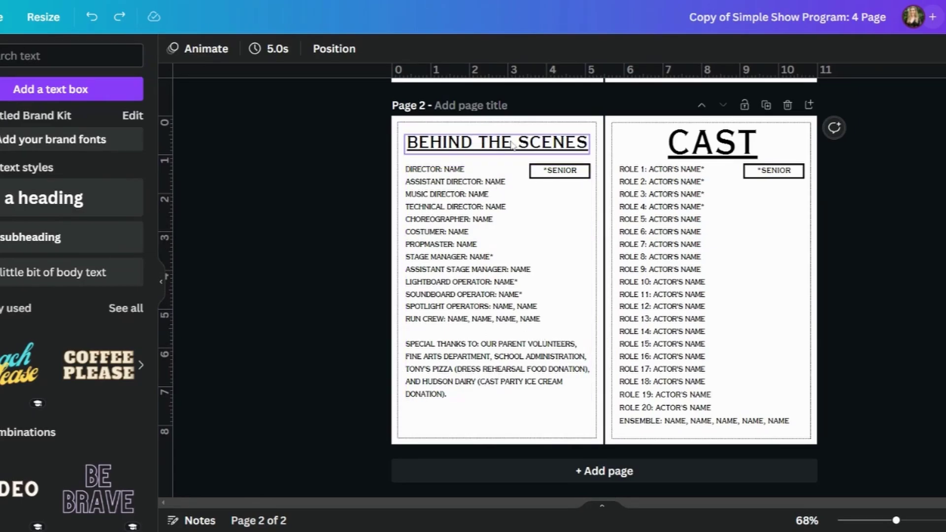
# - Add the line OTHER CREW: NAME, NAME, NAME at font size 16 below the RUN CREW entry in the BEHIND THE SCENES list
pyautogui.click(510, 320)
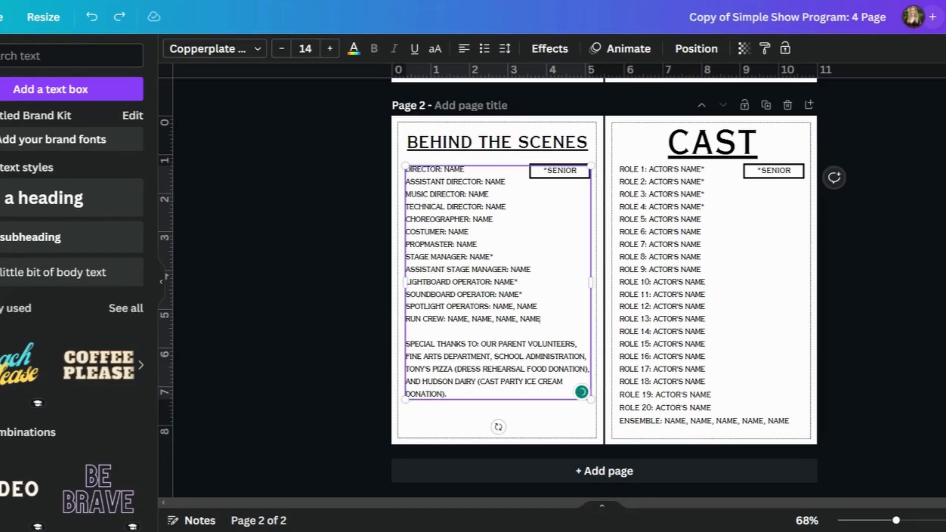
pyautogui.press('Return')
pyautogui.write('Other')
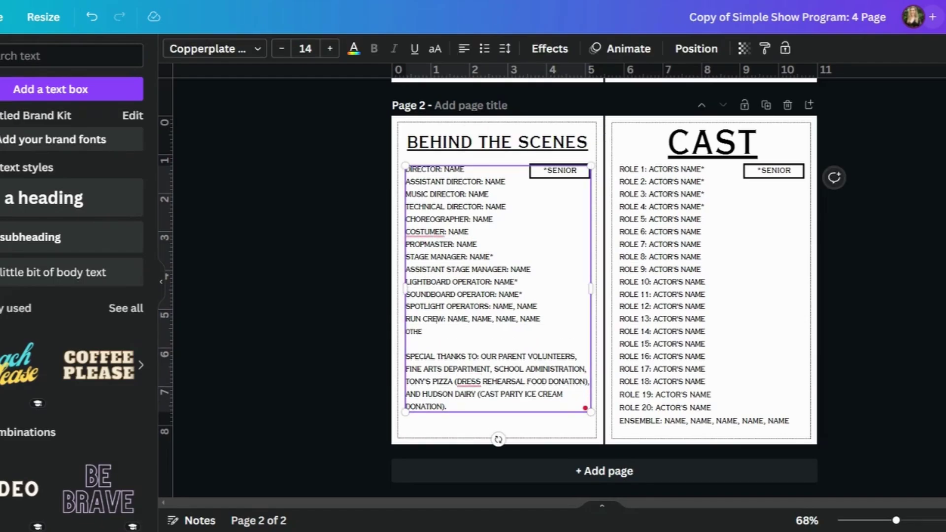
pyautogui.moveTo(422, 331)
pyautogui.mouseDown()
pyautogui.moveTo(406, 288)
pyautogui.moveTo(406, 331)
pyautogui.mouseUp()
pyautogui.click(329, 49)
pyautogui.click(329, 50)
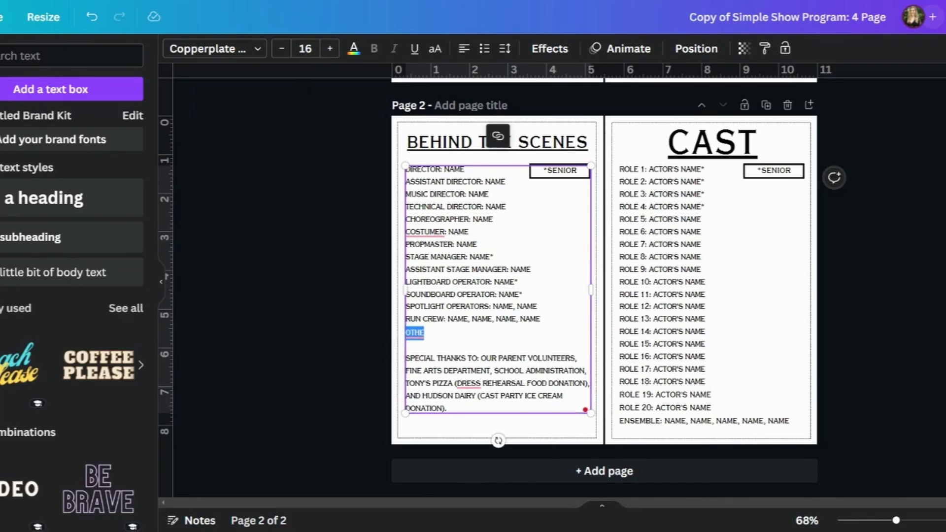
pyautogui.press('Right')
pyautogui.write('R CREW')
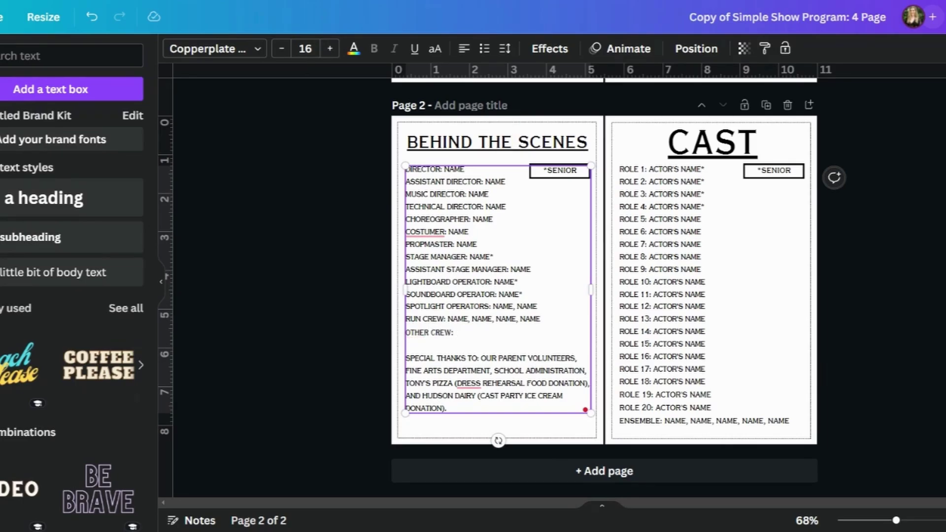
pyautogui.write(': NAME, NAME, NAME')
pyautogui.click(904, 368)
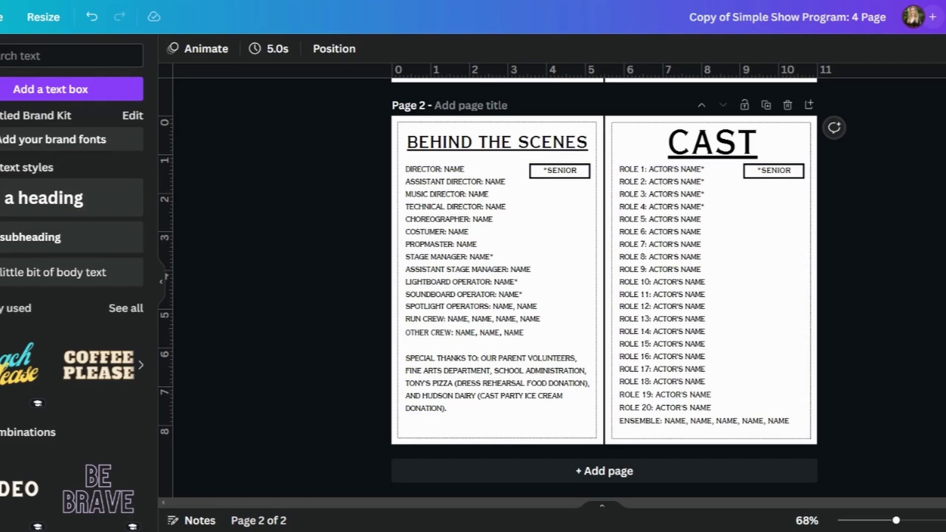
# - Search the graphics for witch and place the black flying witch silhouette, scaled down small, below the *SENIOR box under BEHIND THE SCENES
pyautogui.click(0, 98)
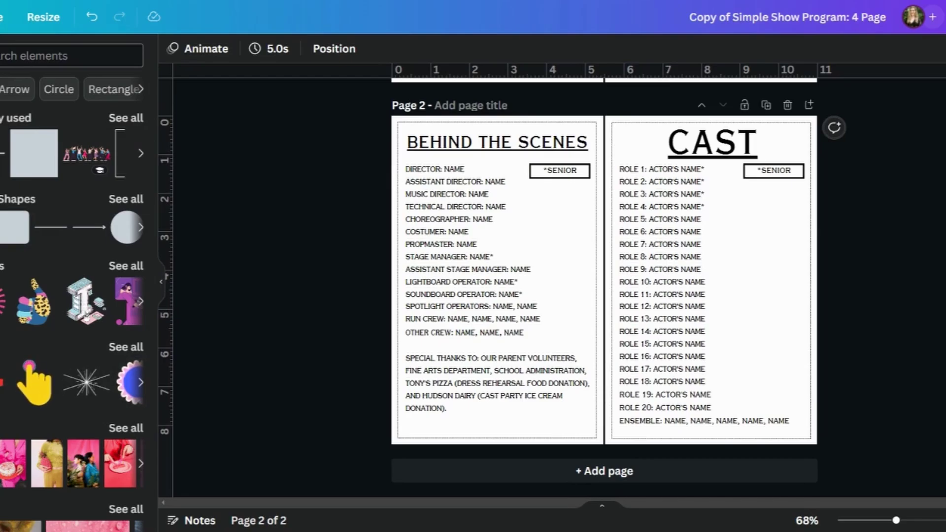
pyautogui.click(34, 55)
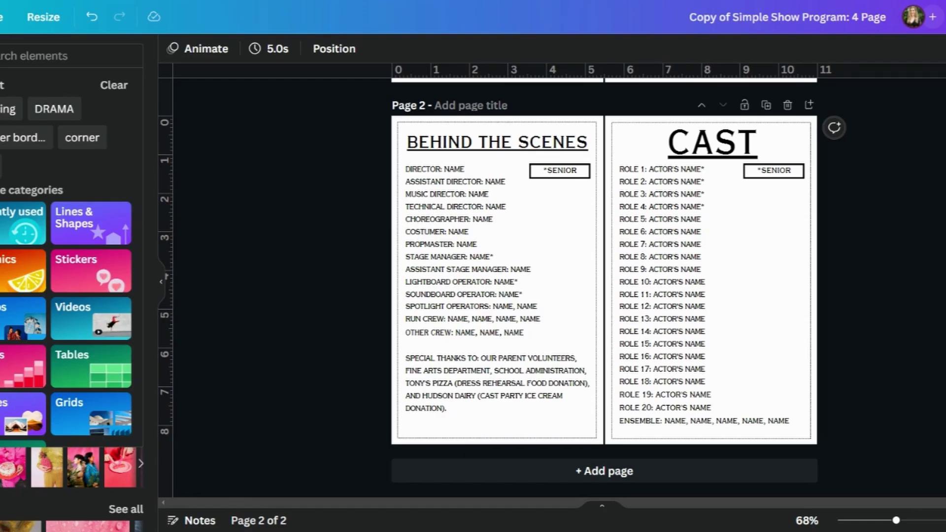
pyautogui.write('witch')
pyautogui.press('Return')
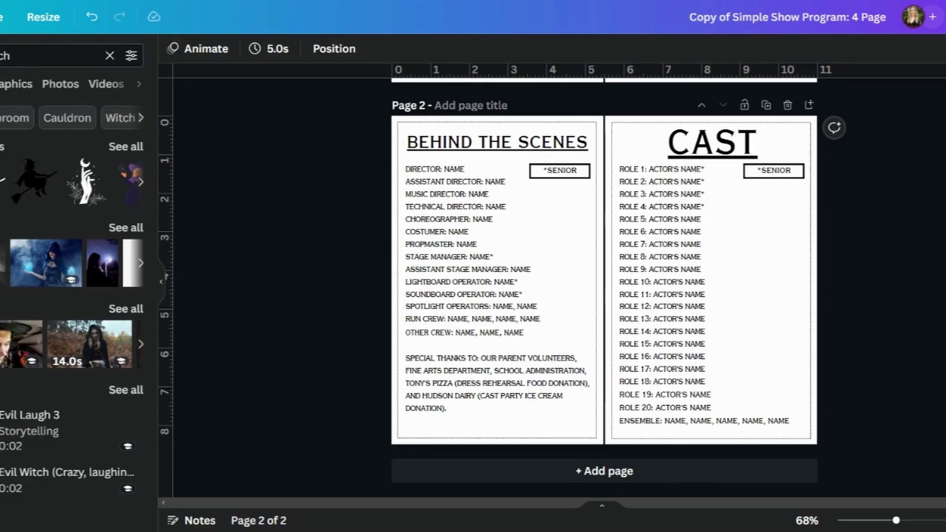
pyautogui.click(141, 88)
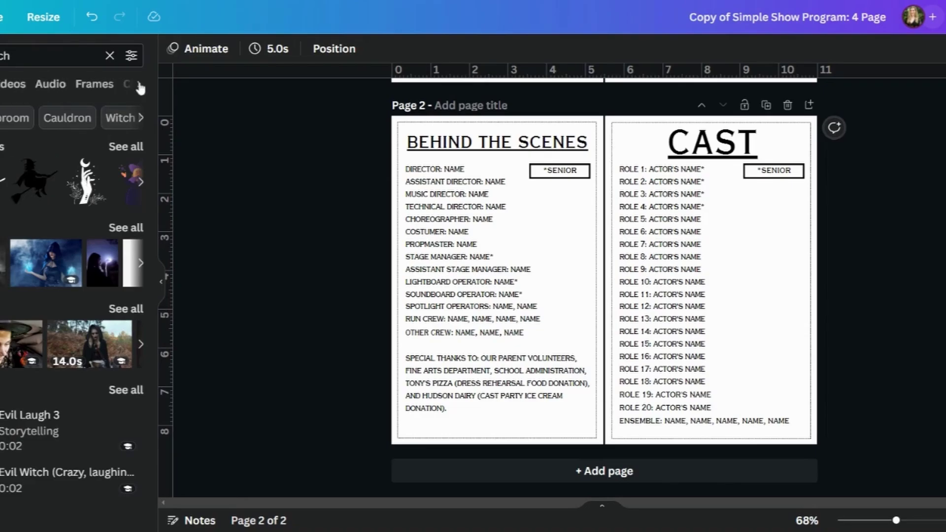
pyautogui.click(0, 86)
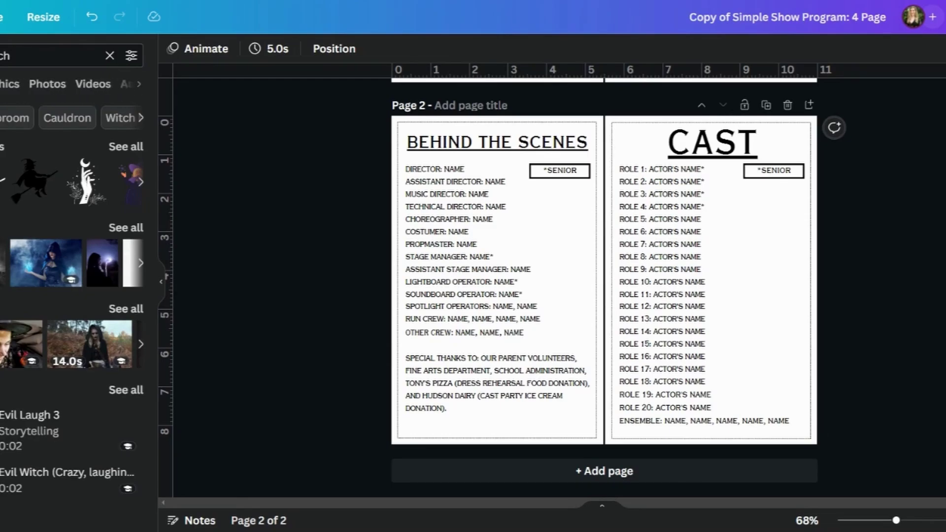
pyautogui.click(4, 87)
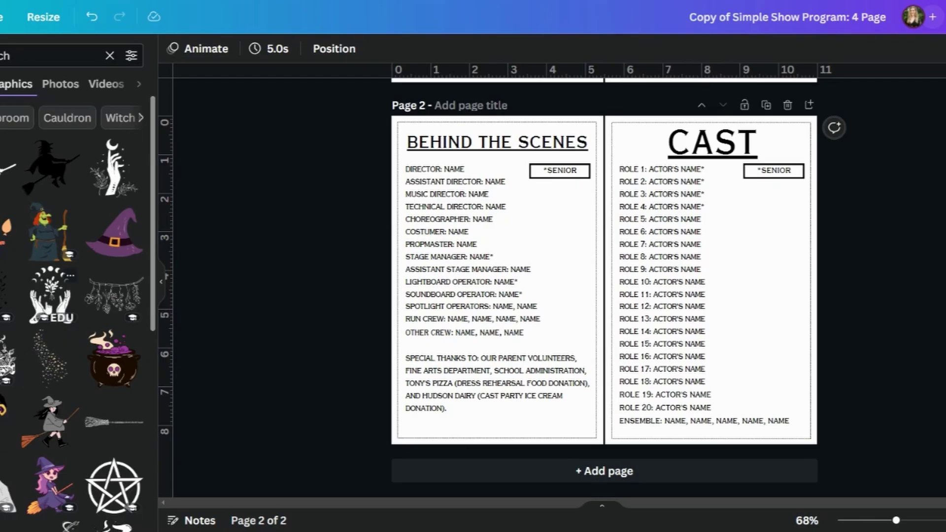
pyautogui.click(50, 168)
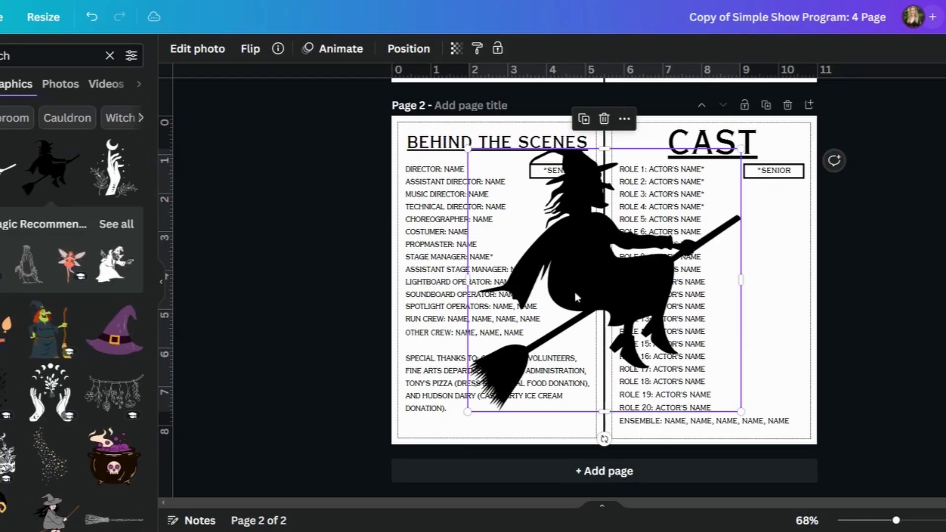
pyautogui.moveTo(741, 148); pyautogui.dragTo(561, 213)
pyautogui.press('Escape')
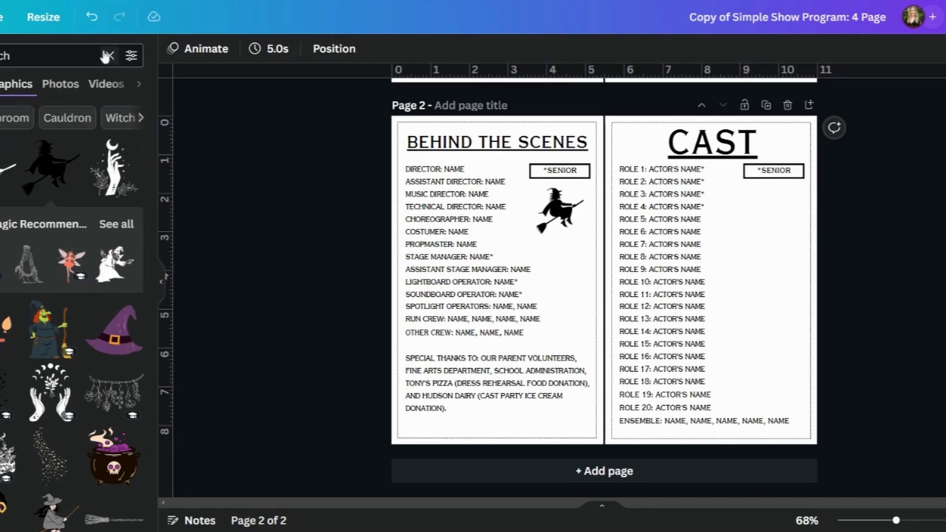
# - Search the graphics for red heels and place the pair of red shoes, scaled down, beside the ROLE 17 to ROLE 20 entries in CAST
pyautogui.click(110, 55)
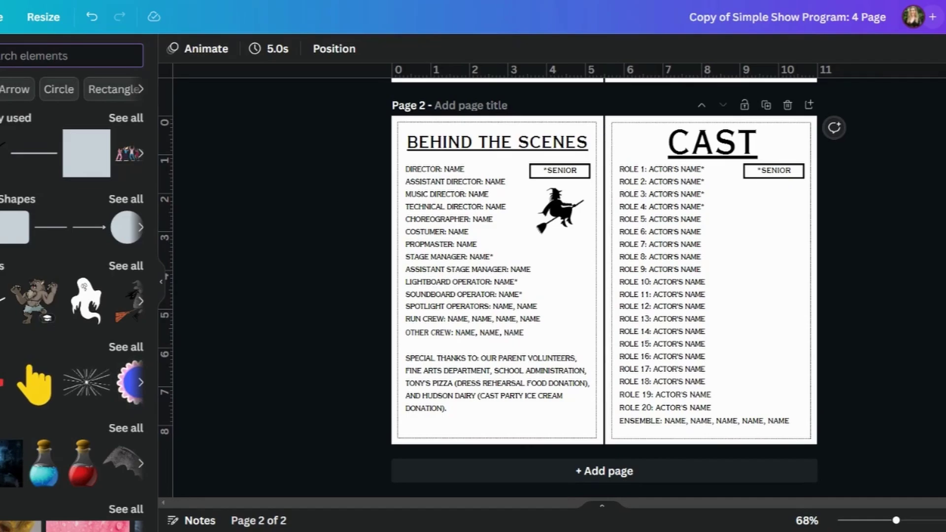
pyautogui.write('red heels')
pyautogui.press('Return')
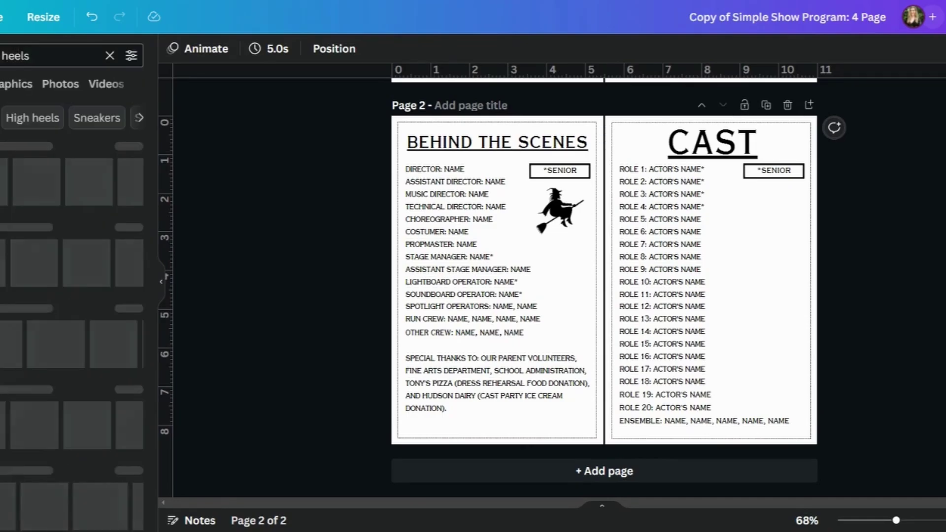
pyautogui.click(116, 152)
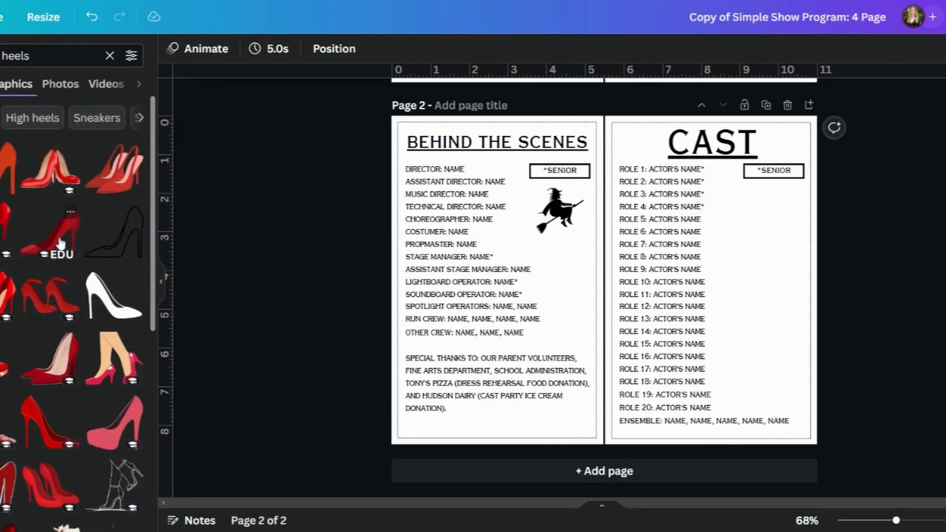
pyautogui.scroll(-7, 67, 270)
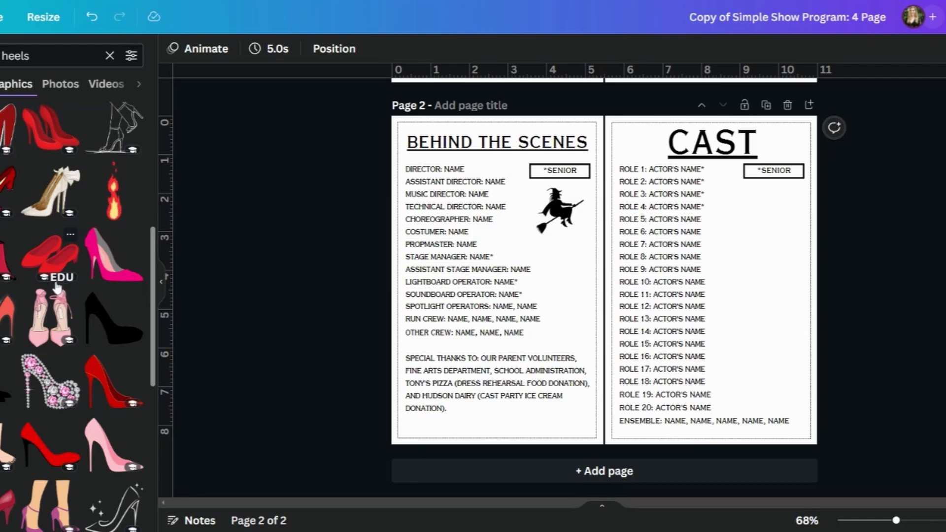
pyautogui.click(55, 270)
pyautogui.moveTo(616, 298); pyautogui.dragTo(715, 301)
pyautogui.moveTo(635, 309); pyautogui.dragTo(765, 410)
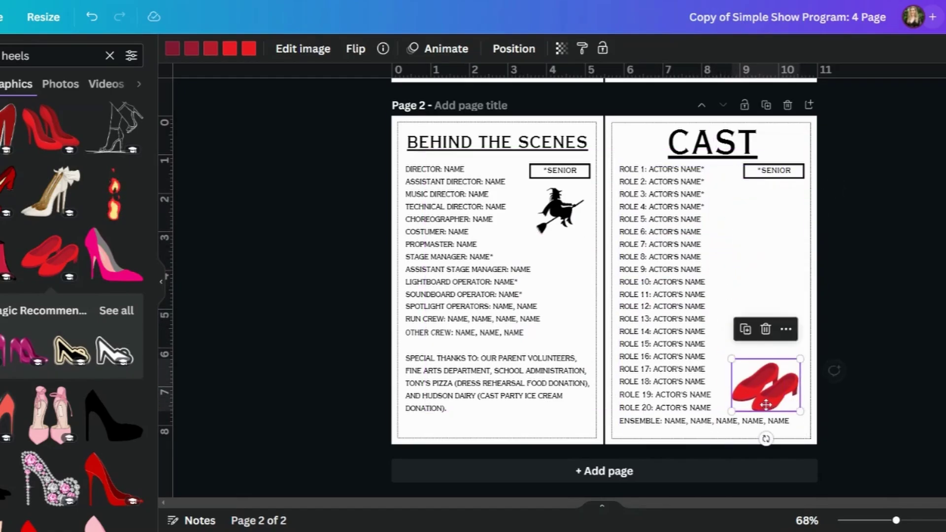
pyautogui.click(833, 371)
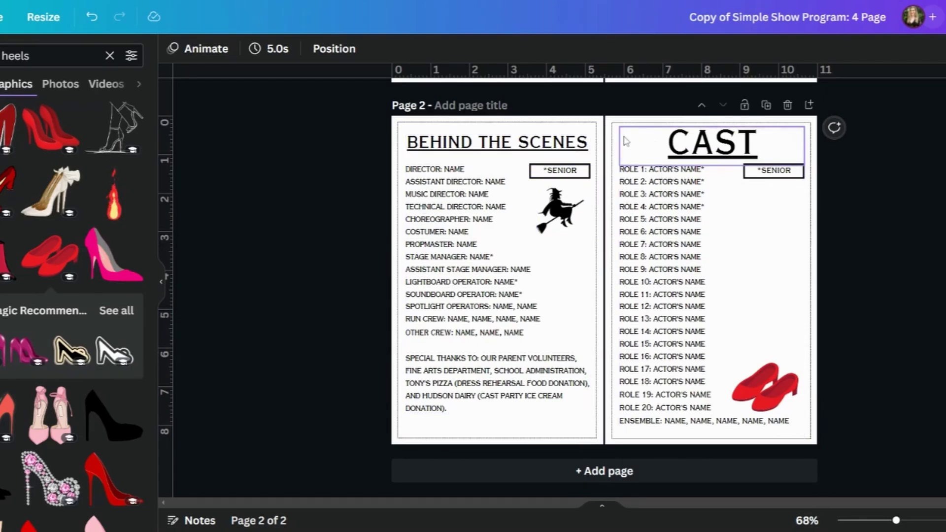
# - Search the graphics for corner decor and fit the floral vine corner, about 1.5 in high, into the lower-left corner of the BEHIND THE SCENES border
pyautogui.hscroll(3, 98, 84)
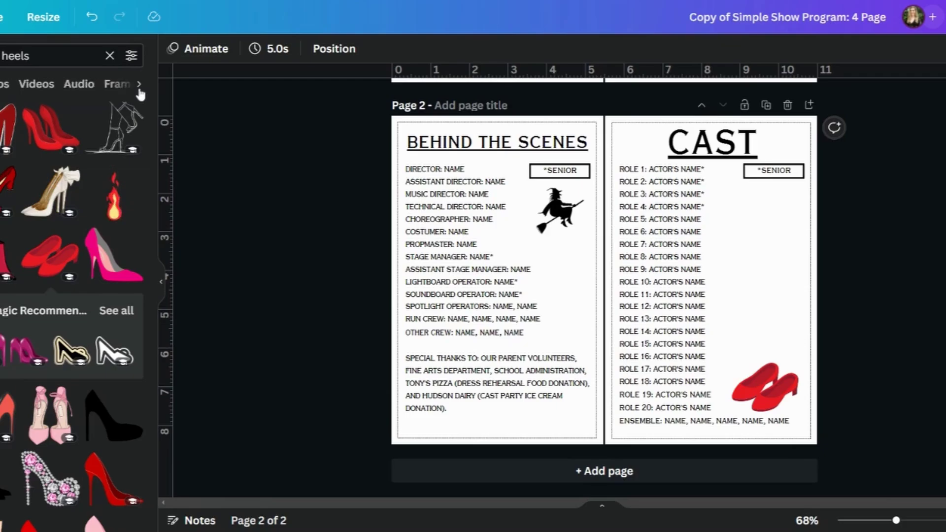
pyautogui.click(110, 56)
pyautogui.hscroll(2, 138, 89)
pyautogui.hscroll(2, 141, 89)
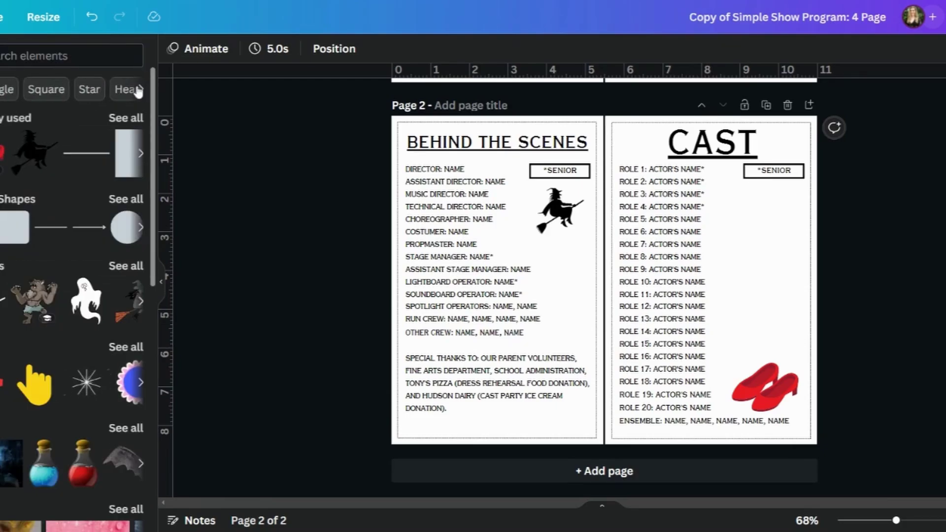
pyautogui.click(69, 56)
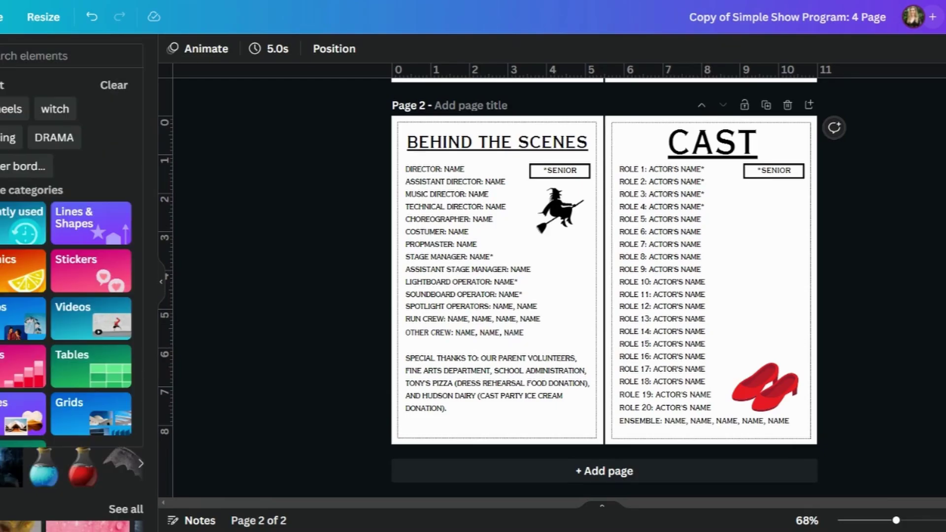
pyautogui.write('corner decor')
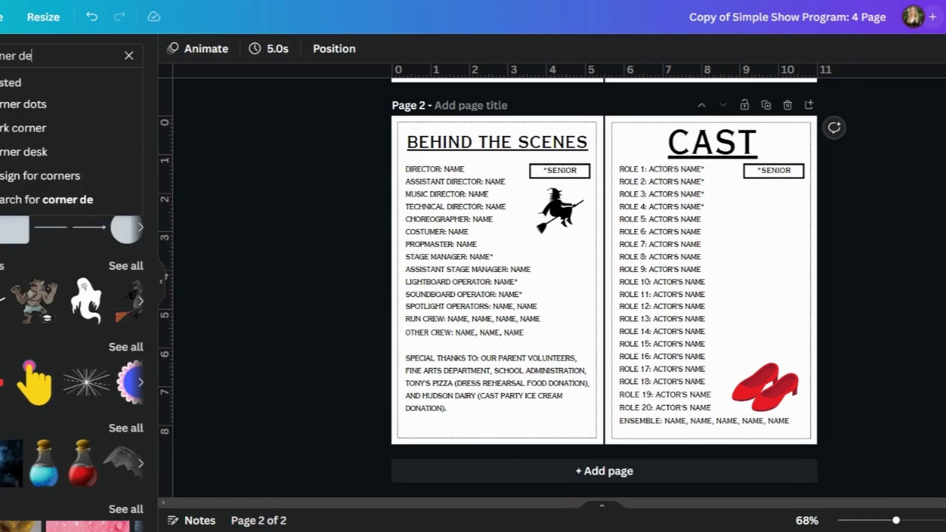
pyautogui.press('Return')
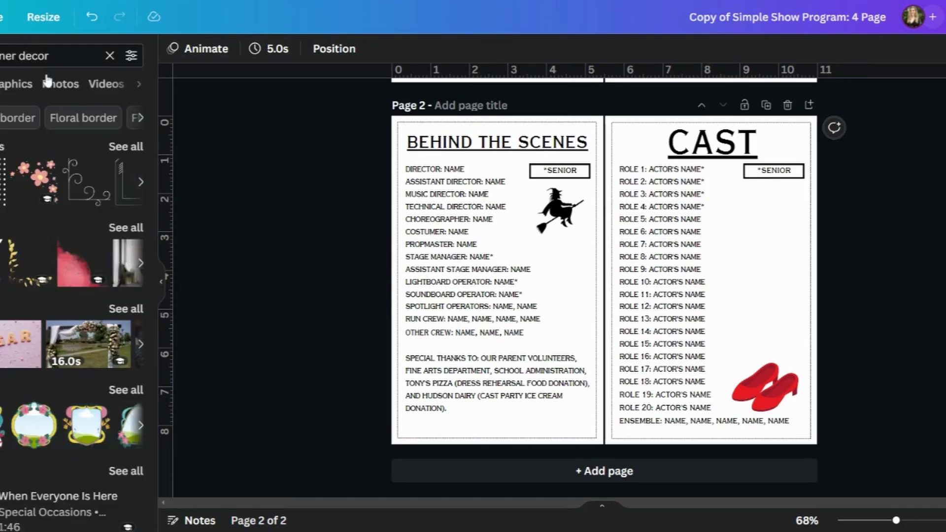
pyautogui.click(129, 153)
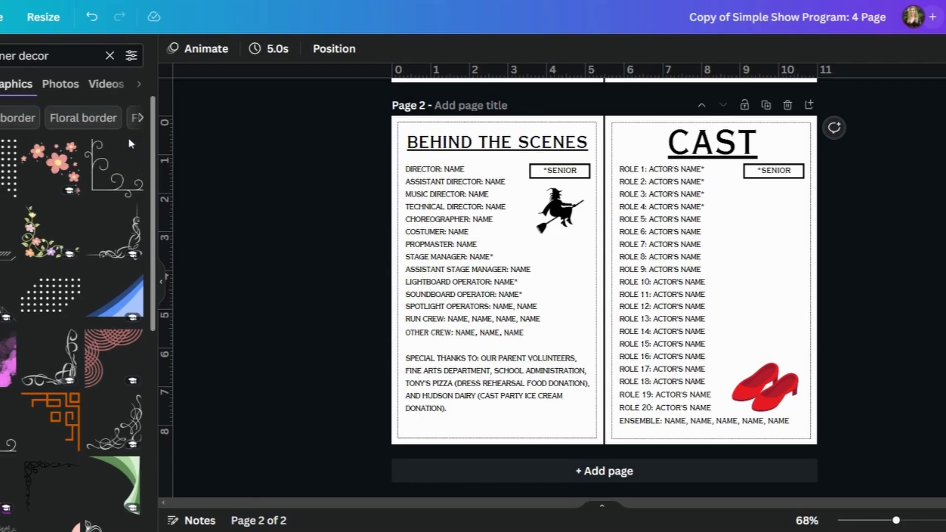
pyautogui.click(48, 236)
pyautogui.moveTo(562, 278); pyautogui.dragTo(432, 407)
pyautogui.moveTo(544, 308); pyautogui.dragTo(462, 382)
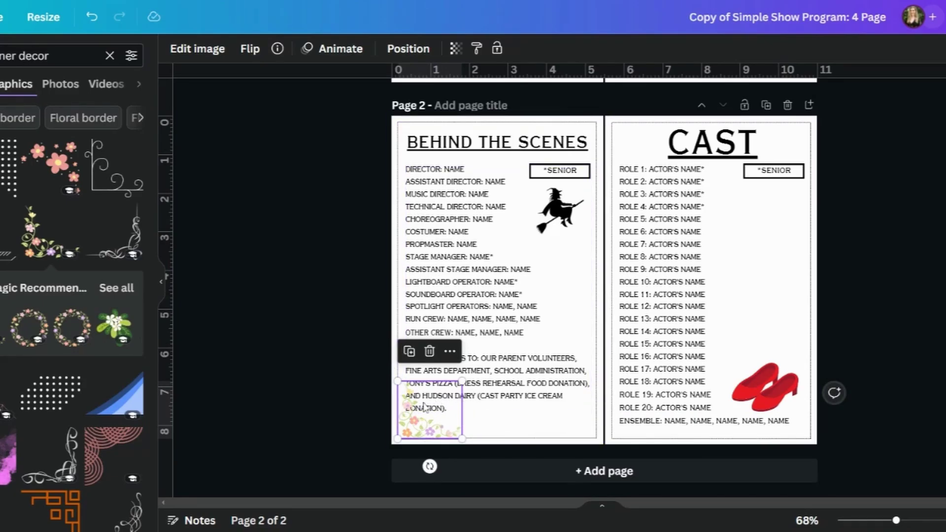
# - Send the floral corner graphic to the back, behind the special thanks text
pyautogui.click(418, 52)
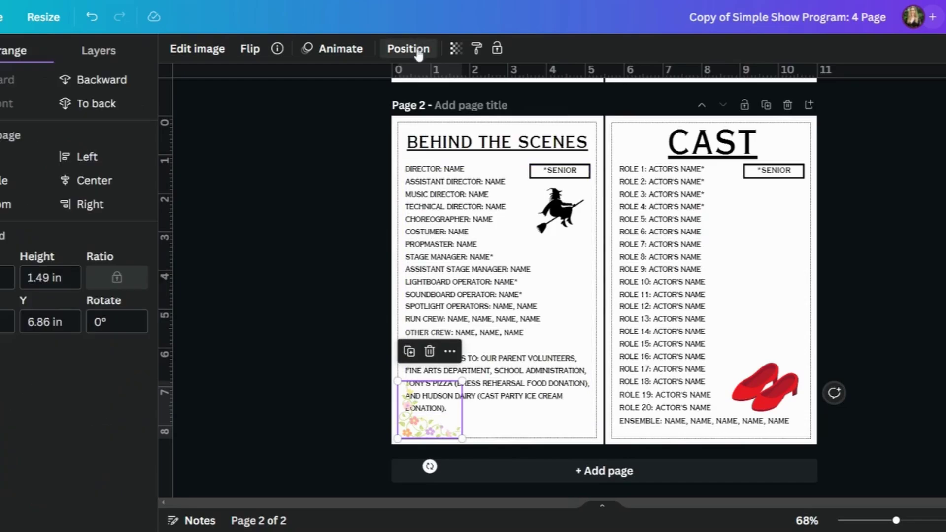
pyautogui.click(93, 104)
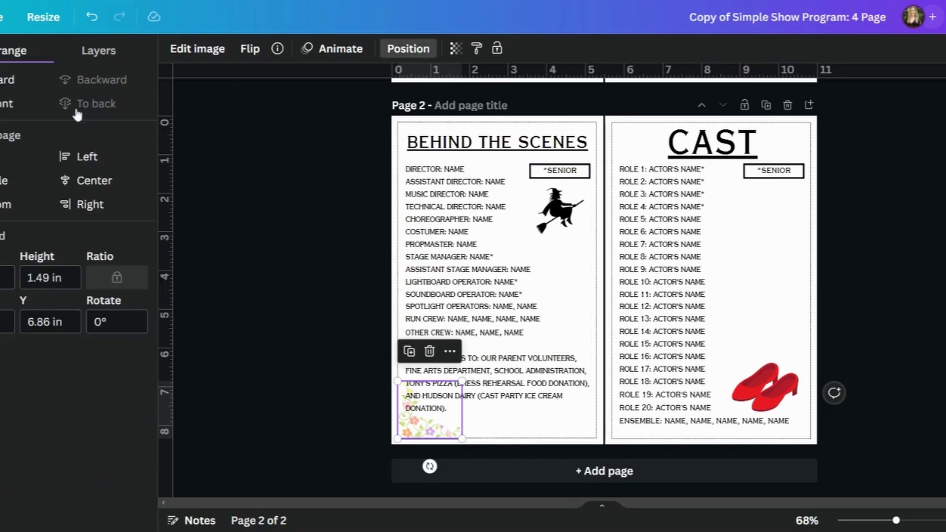
pyautogui.click(922, 248)
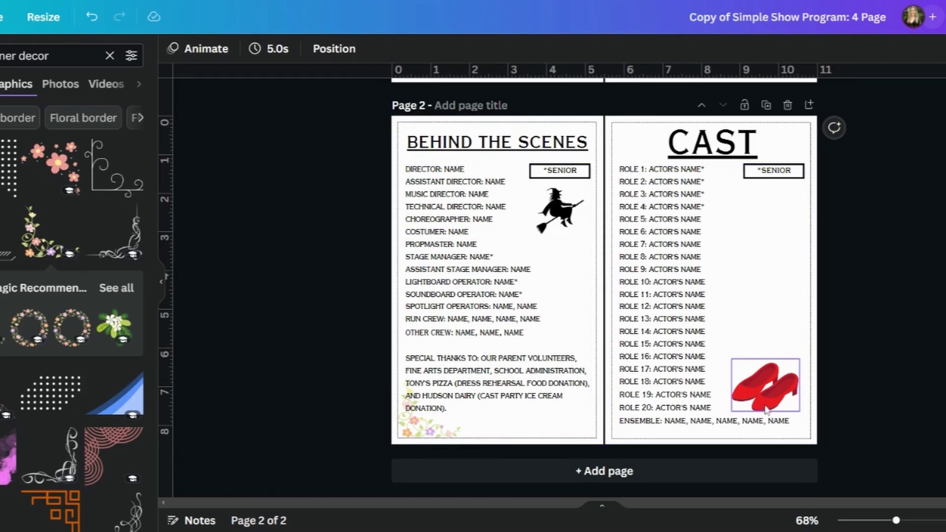
# - Browse the remaining corner decor graphics for other border and corner designs
pyautogui.scroll(-3, 69, 437)
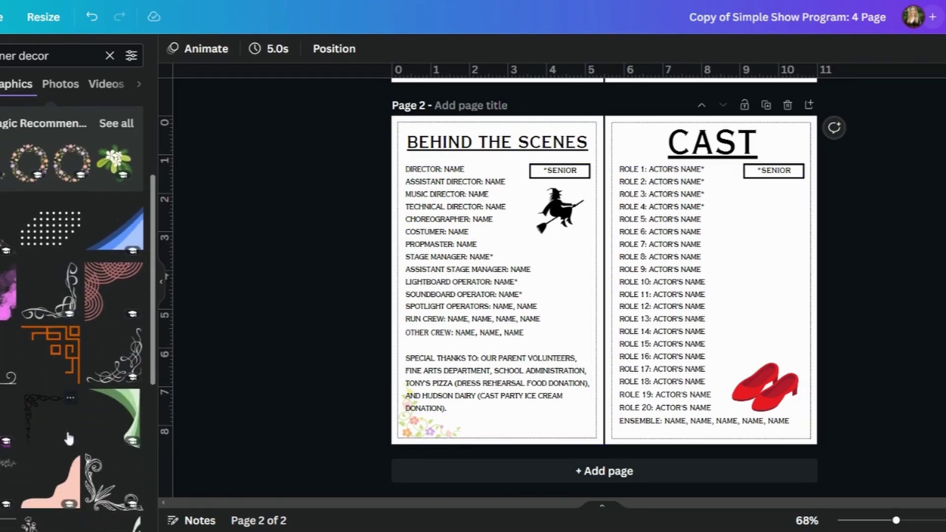
pyautogui.scroll(-8, 69, 438)
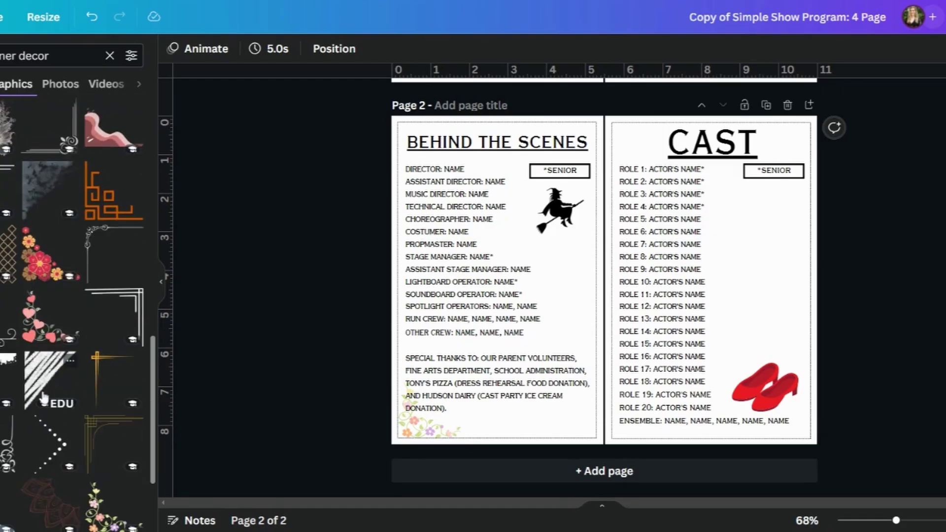
pyautogui.scroll(-4, 49, 394)
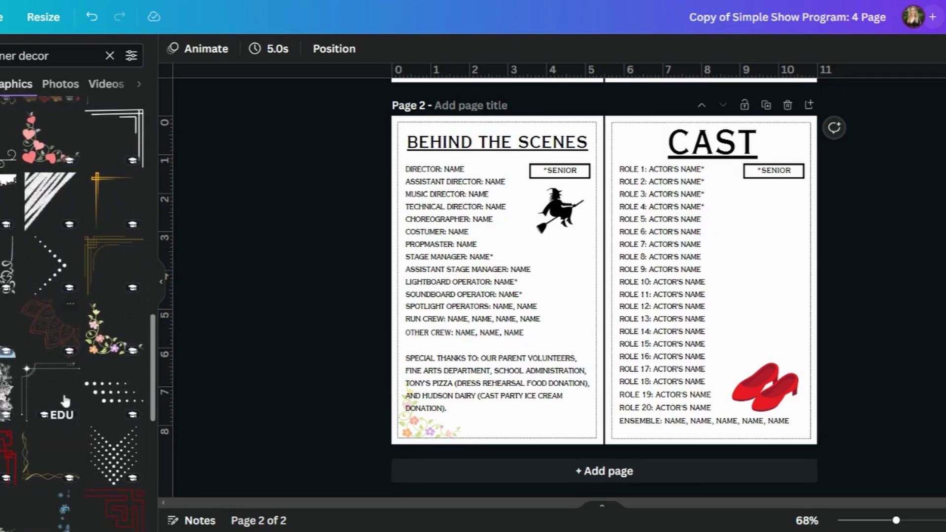
pyautogui.scroll(-5, 61, 404)
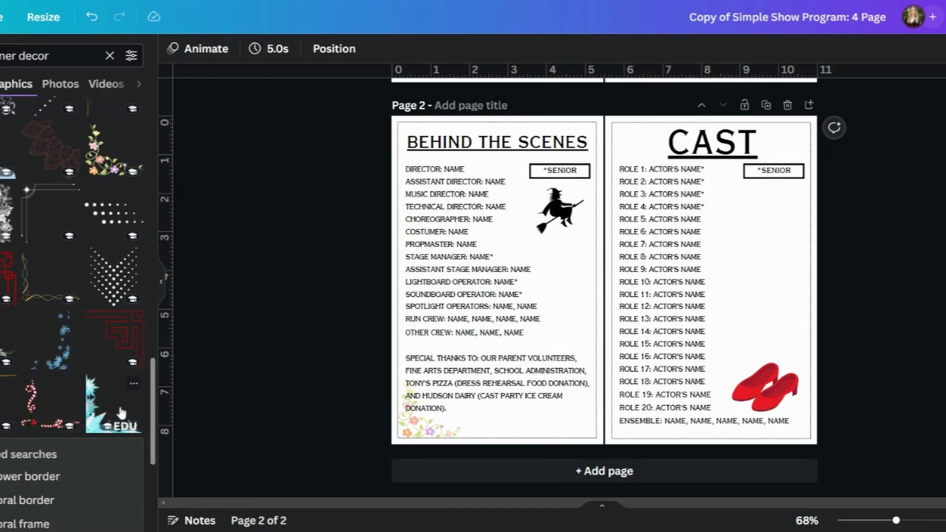
pyautogui.scroll(-5, 96, 392)
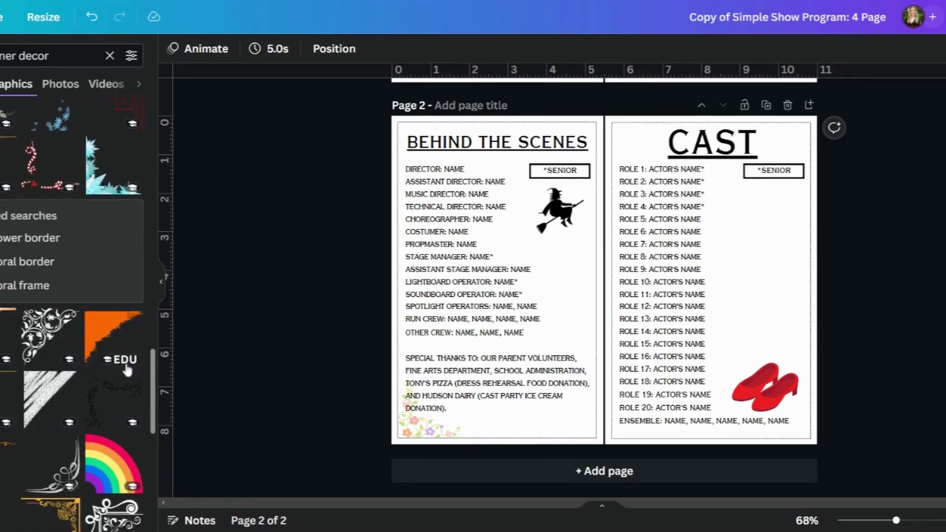
pyautogui.scroll(-2, 54, 328)
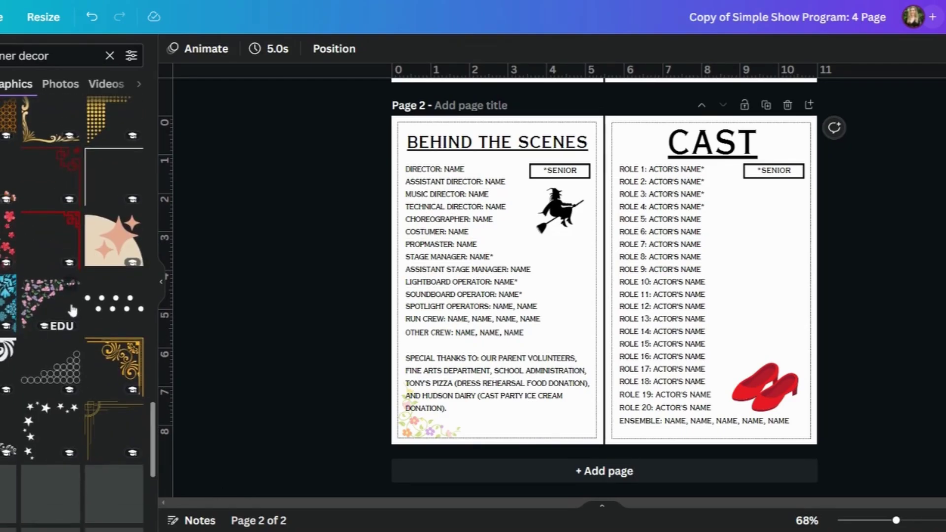
# - Look further through the corner decor graphics and return to the first designs in the results
pyautogui.scroll(-5, 81, 317)
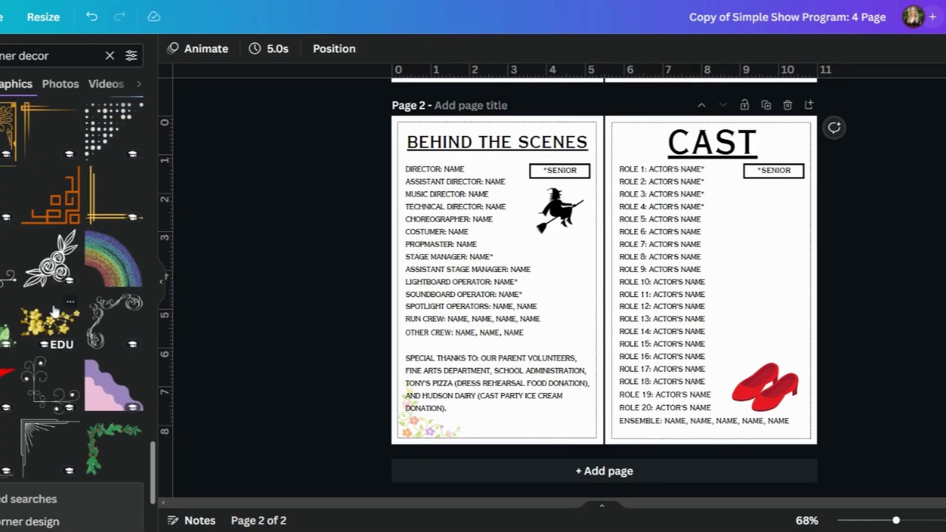
pyautogui.scroll(10, 74, 310)
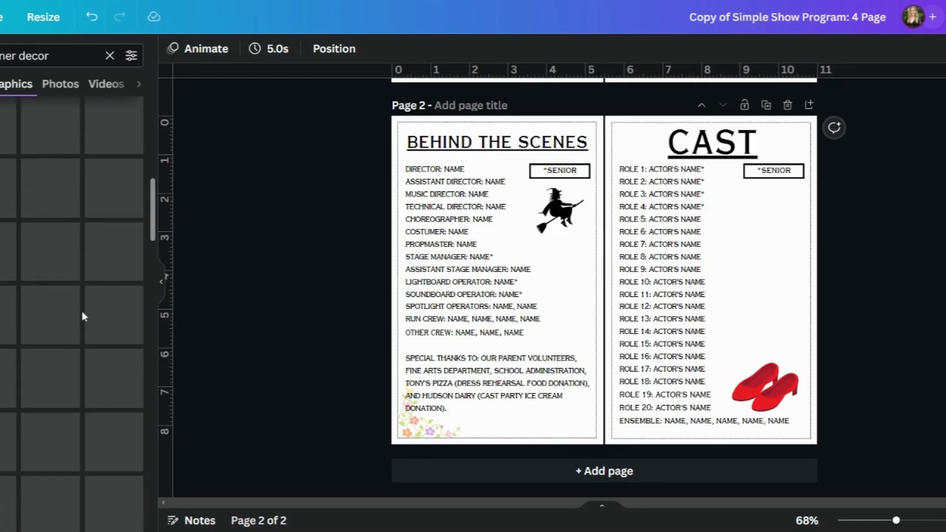
pyautogui.scroll(-1, 841, 352)
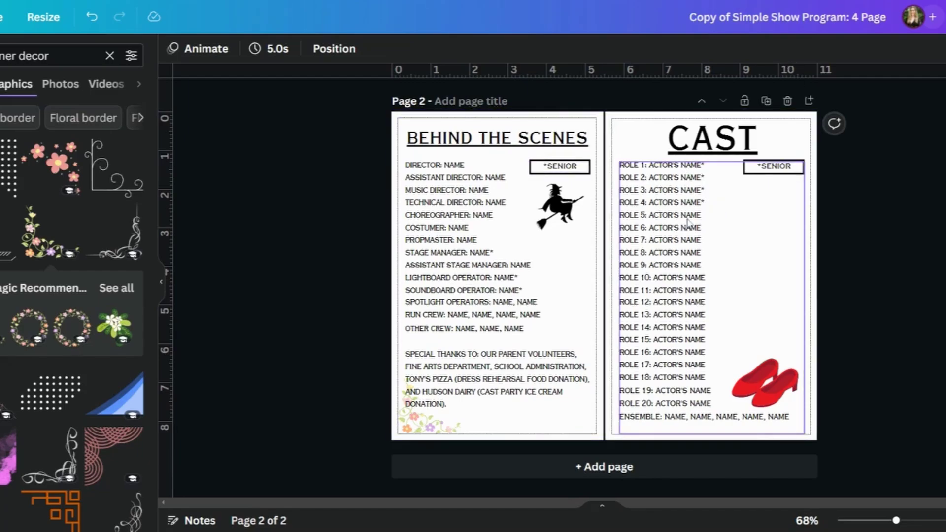
pyautogui.scroll(5, 764, 259)
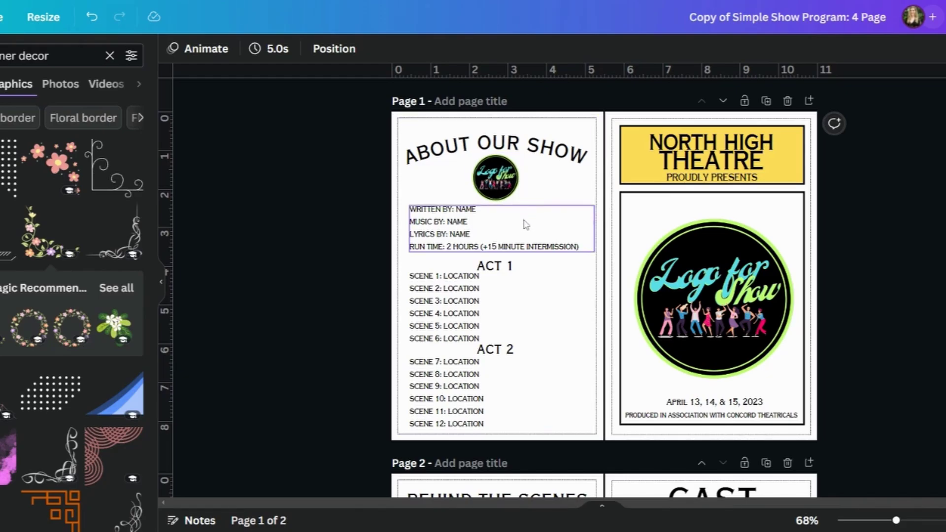
pyautogui.click(477, 223)
pyautogui.click(474, 222)
pyautogui.moveTo(474, 224); pyautogui.dragTo(435, 234)
pyautogui.click(474, 235)
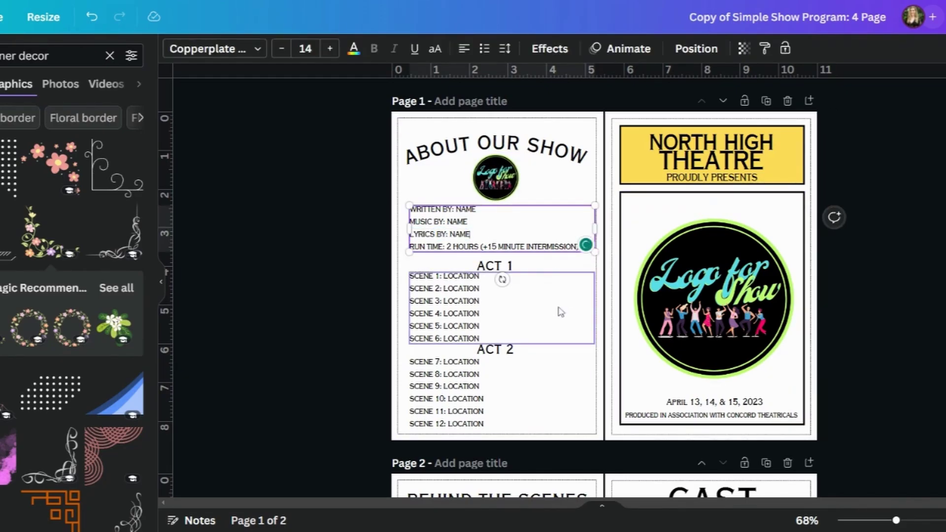
# - Try the Scripter font on the curved ABOUT OUR SHOW heading on page 1
pyautogui.click(496, 142)
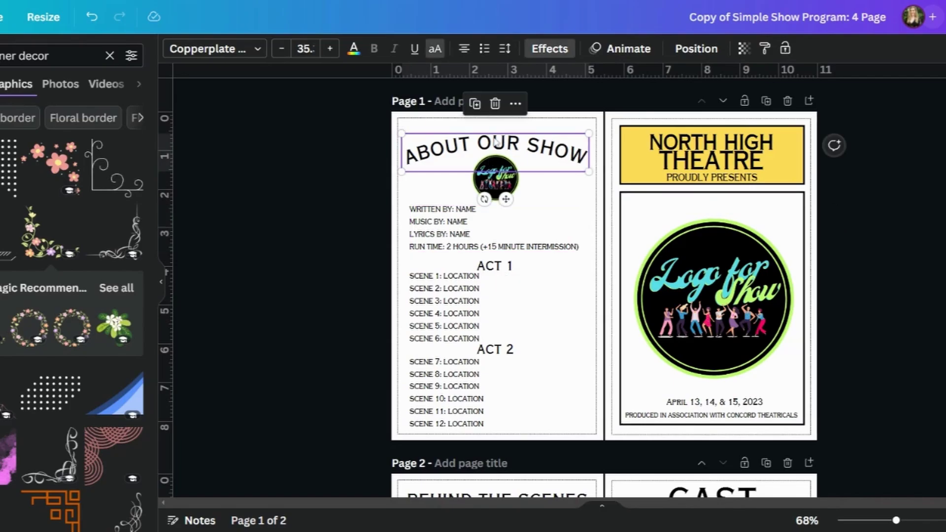
pyautogui.click(258, 49)
pyautogui.scroll(-1, 14, 309)
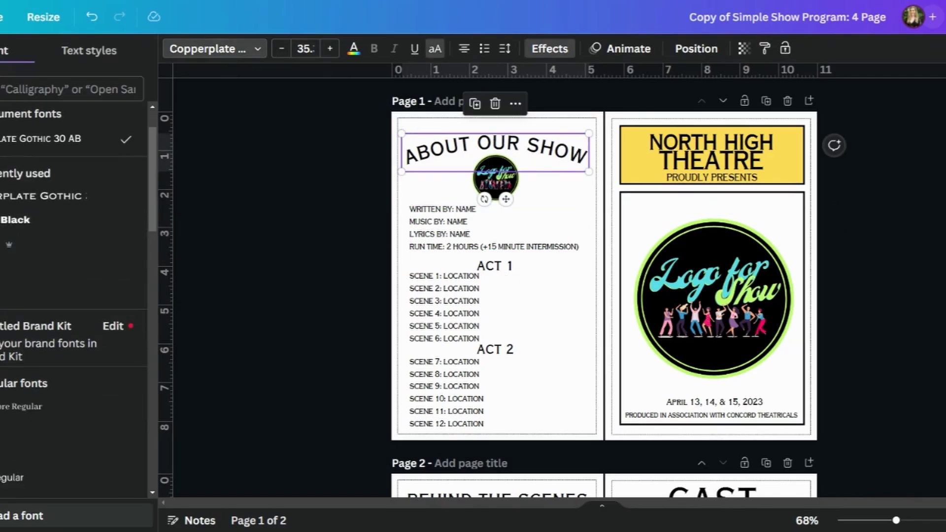
pyautogui.click(29, 268)
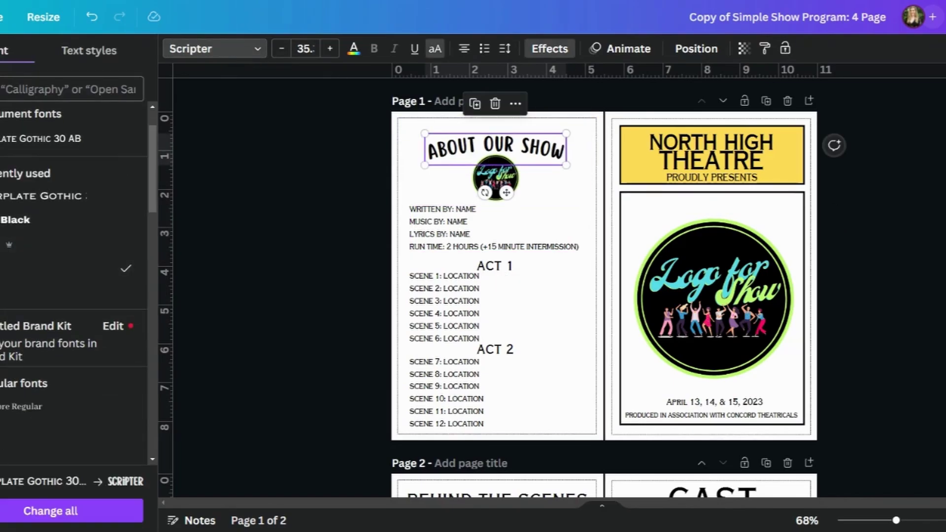
# - Browse the popular fonts for styles that could suit the ABOUT OUR SHOW heading
pyautogui.scroll(-3, 62, 229)
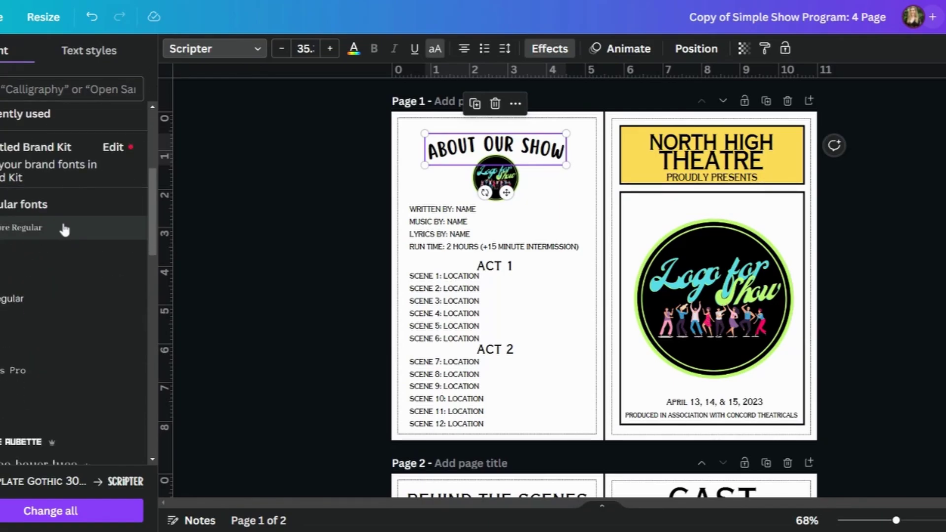
pyautogui.scroll(-1, 63, 265)
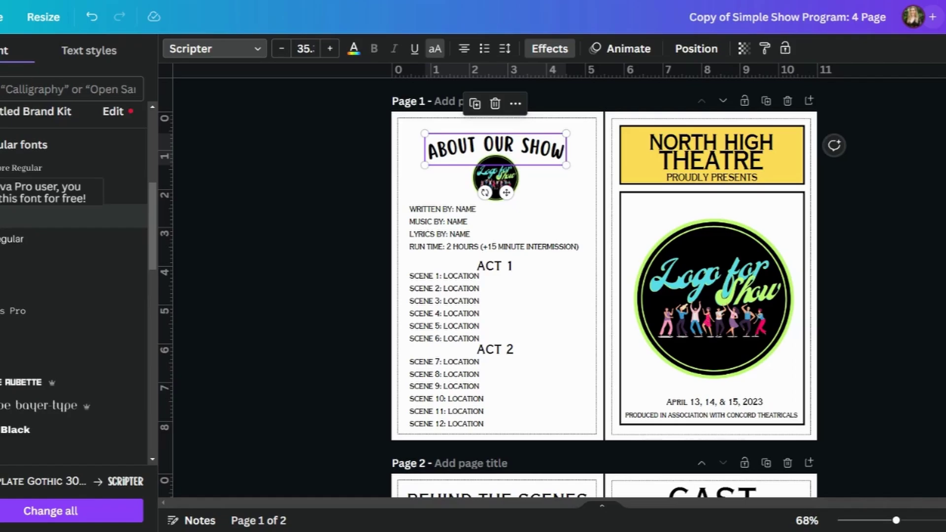
pyautogui.scroll(-1, 49, 241)
pyautogui.scroll(-6, 49, 241)
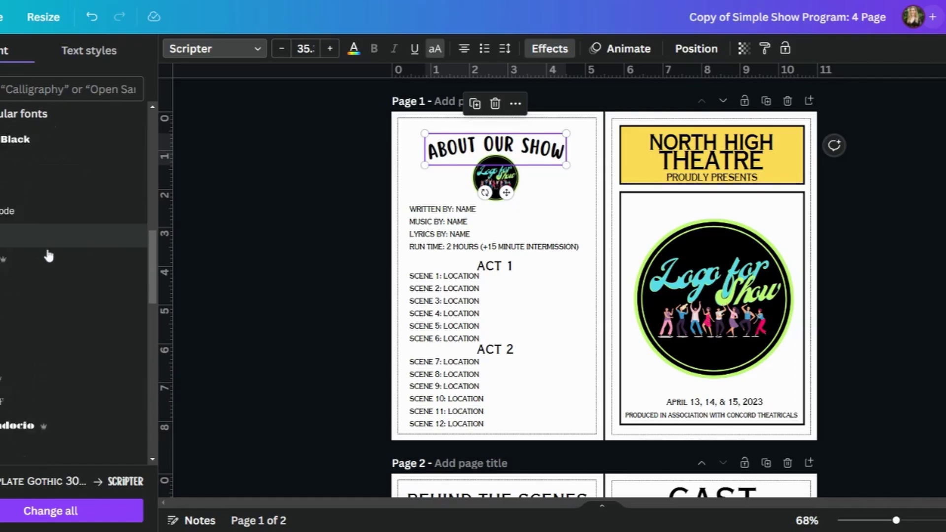
pyautogui.scroll(-2, 48, 255)
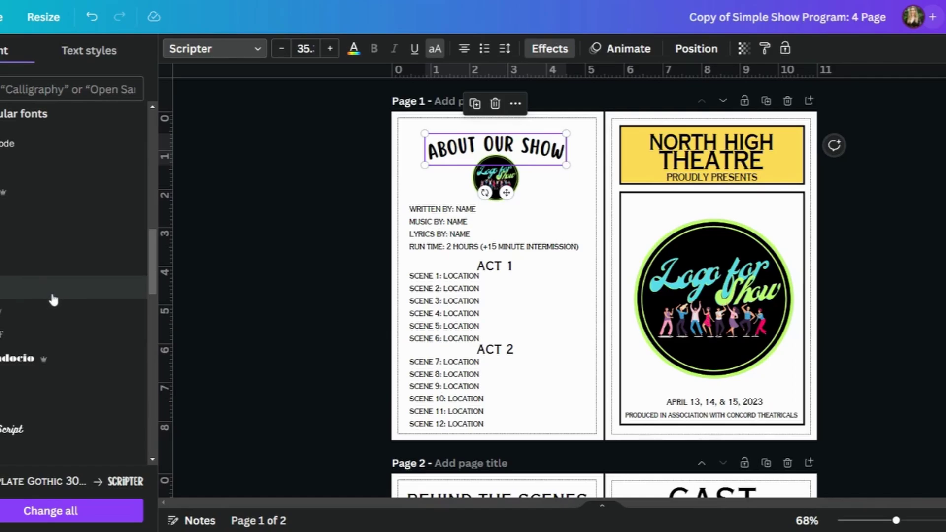
pyautogui.scroll(-6, 53, 302)
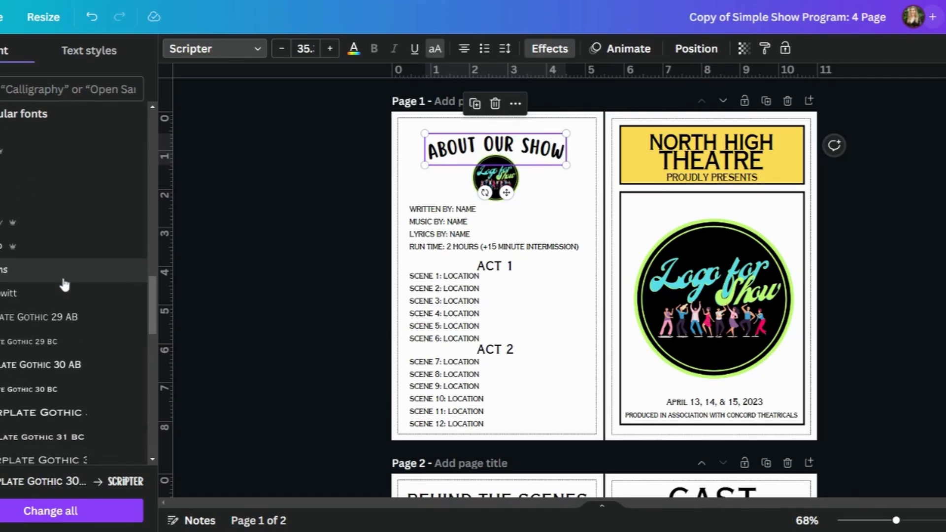
pyautogui.scroll(-8, 61, 285)
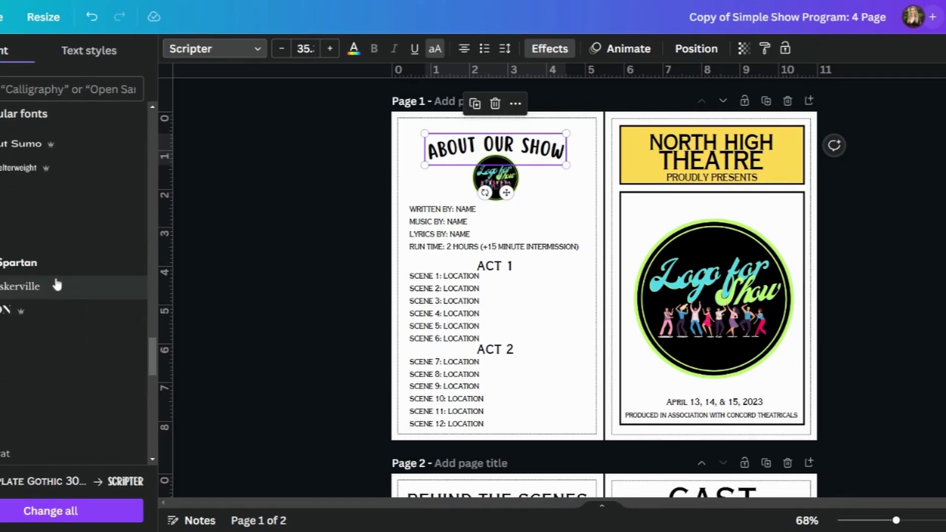
pyautogui.scroll(-3, 31, 261)
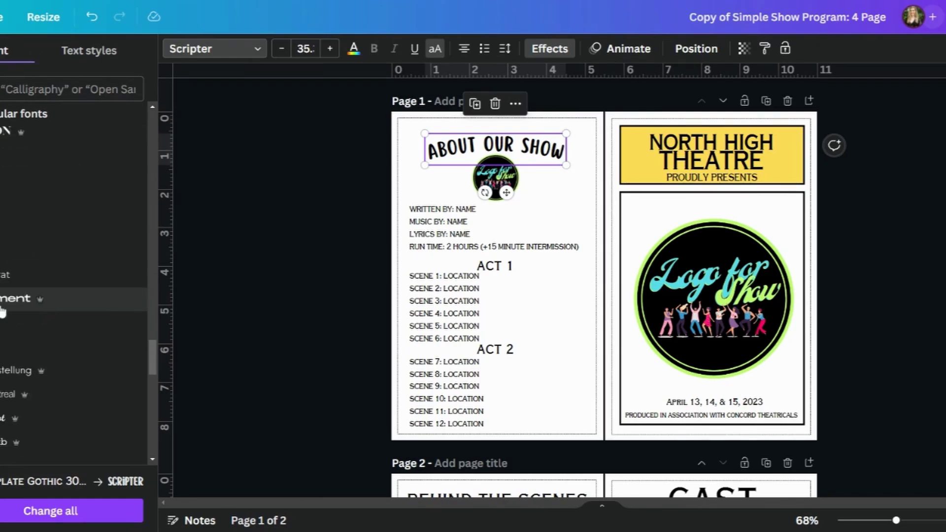
pyautogui.scroll(15, 30, 261)
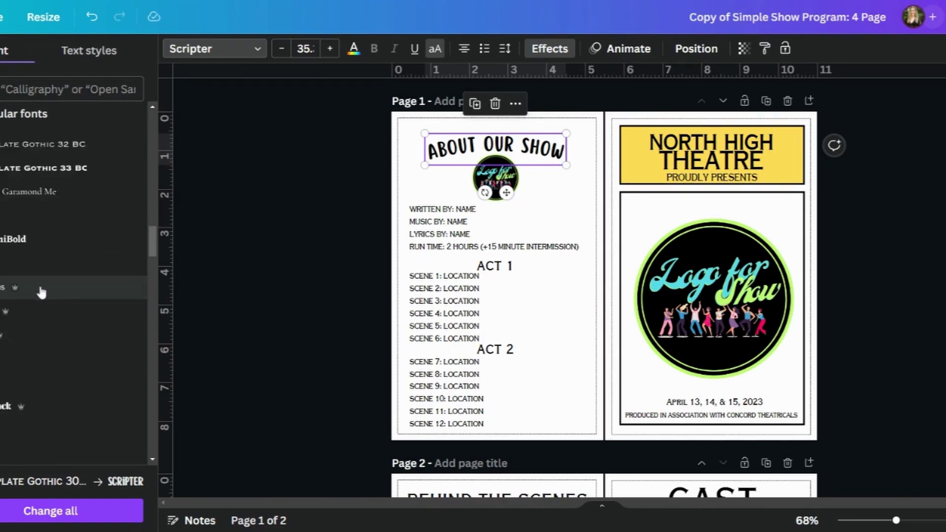
# - Search the fonts for "scary" to find a themed style for the ABOUT OUR SHOW heading
pyautogui.click(60, 89)
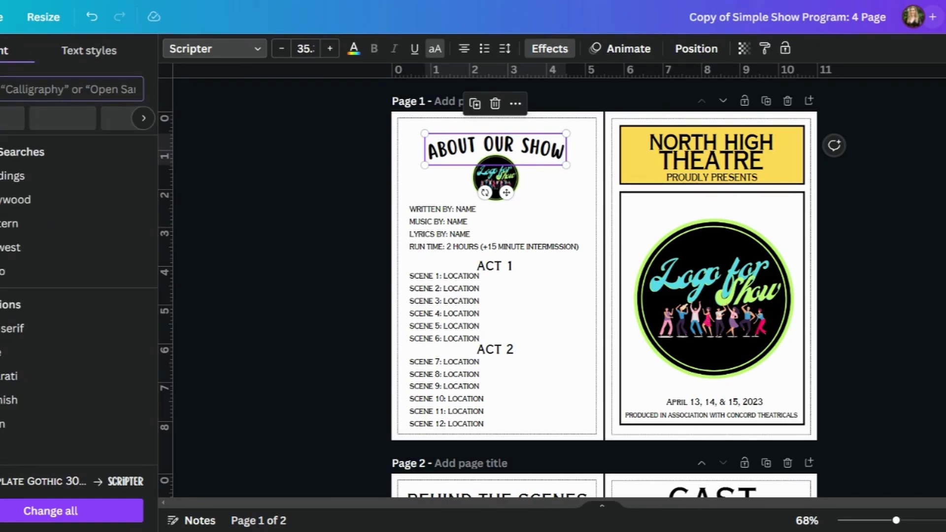
pyautogui.write('scary')
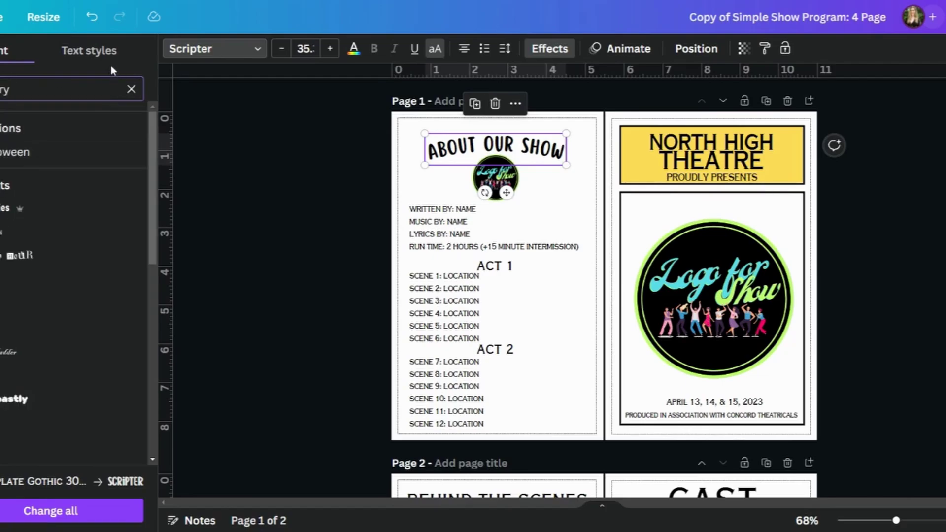
pyautogui.scroll(-2, 43, 320)
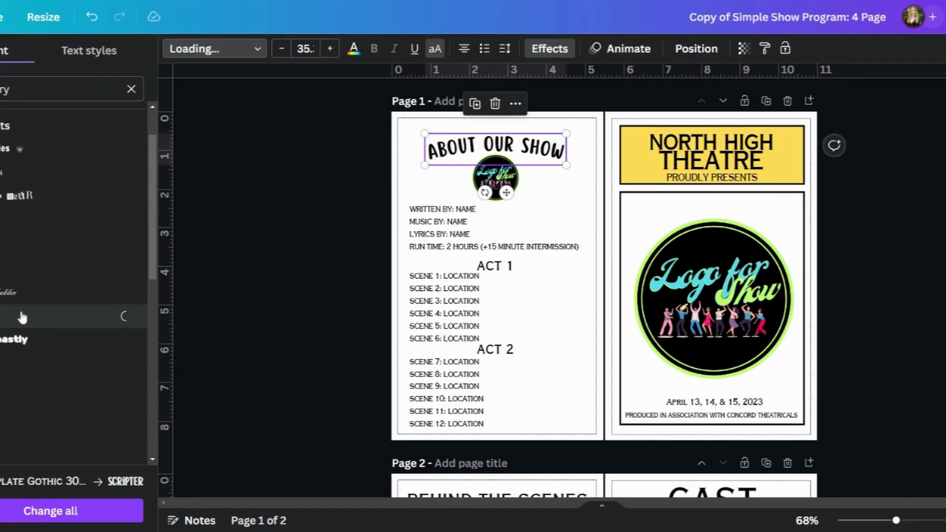
# - Try the Jeepers and Amstrong fonts on the ABOUT OUR SHOW heading
pyautogui.click(35, 314)
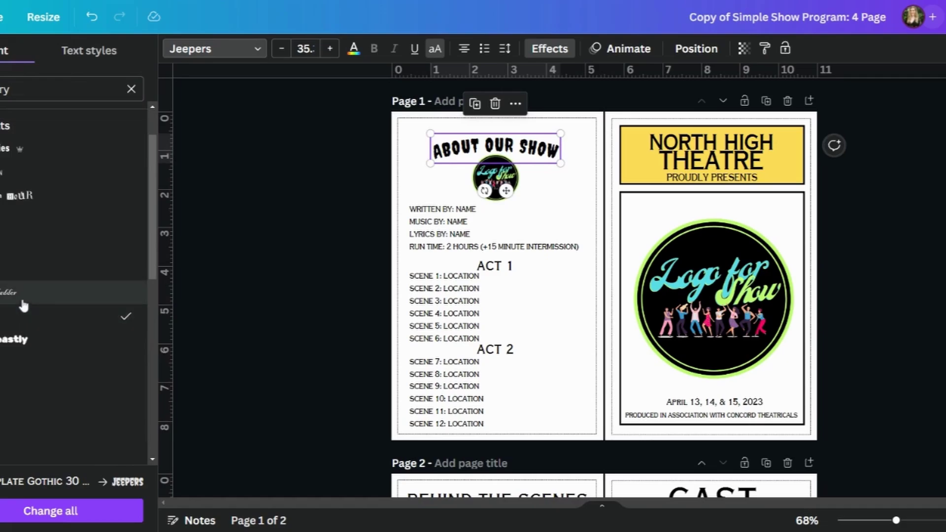
pyautogui.scroll(-3, 21, 306)
pyautogui.click(30, 316)
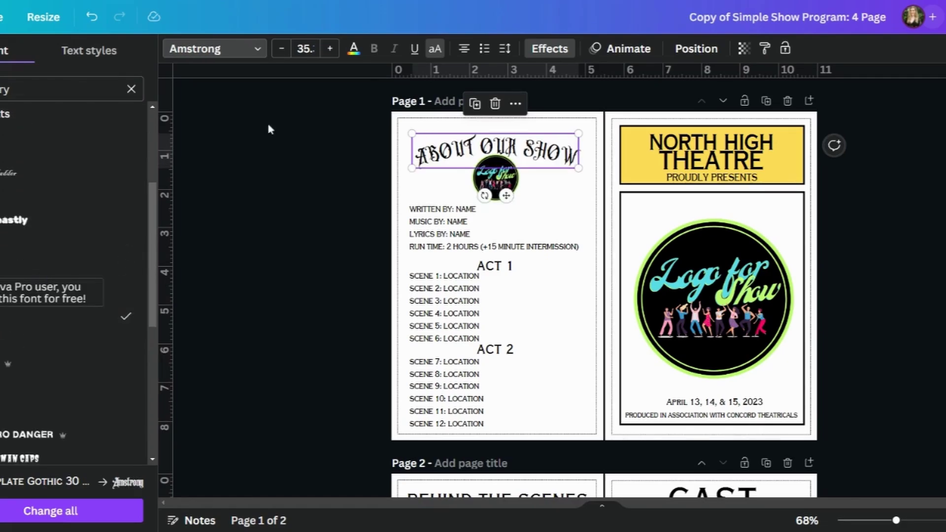
# - Set the ABOUT OUR SHOW heading in the Hellprint font from the scary font results and deselect it
pyautogui.scroll(-3, 59, 383)
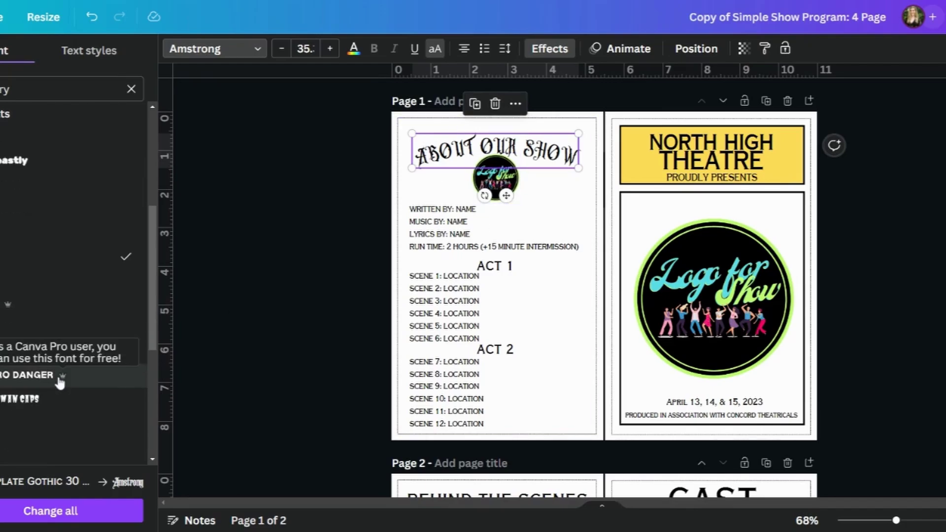
pyautogui.scroll(-2, 72, 405)
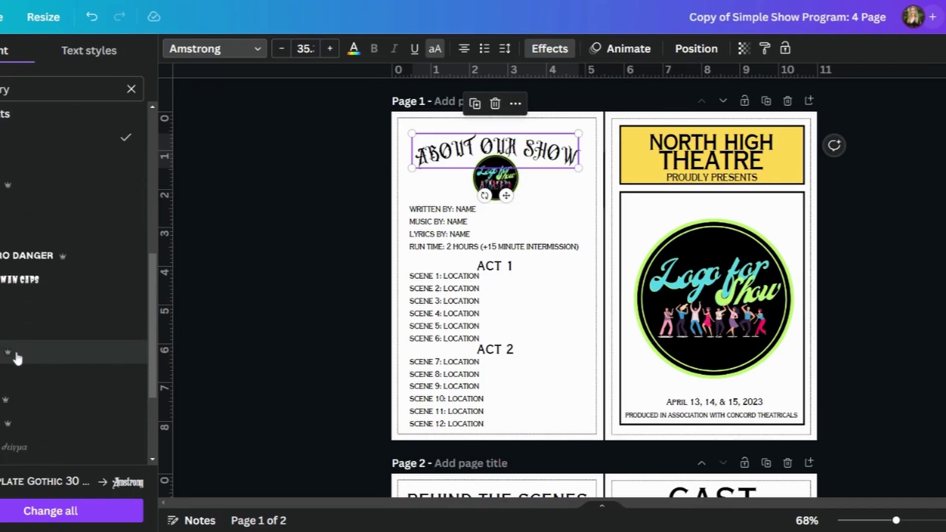
pyautogui.click(18, 351)
pyautogui.scroll(-3, 72, 347)
pyautogui.click(17, 279)
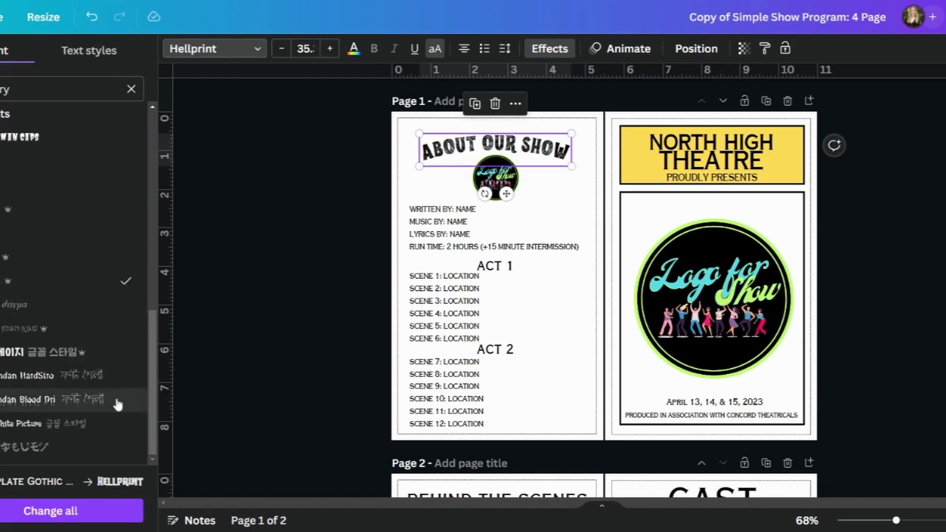
pyautogui.press('Escape')
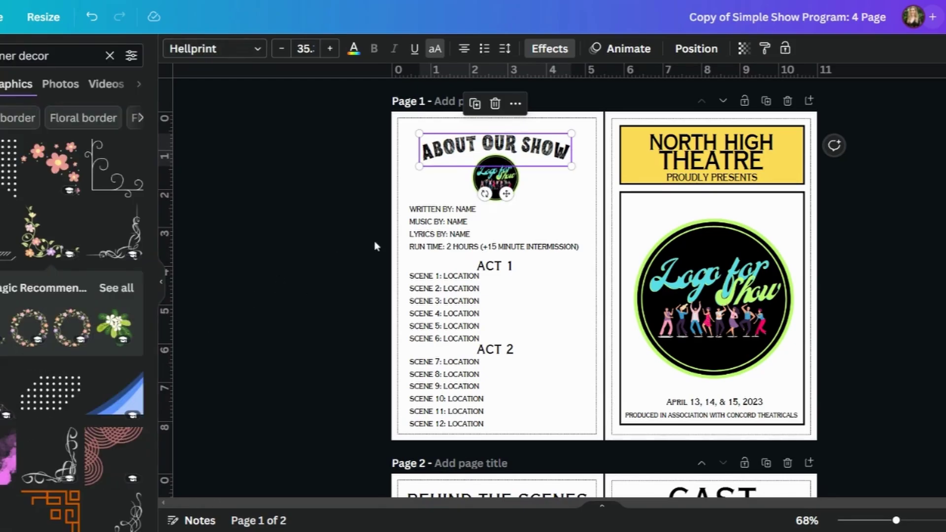
pyautogui.click(833, 205)
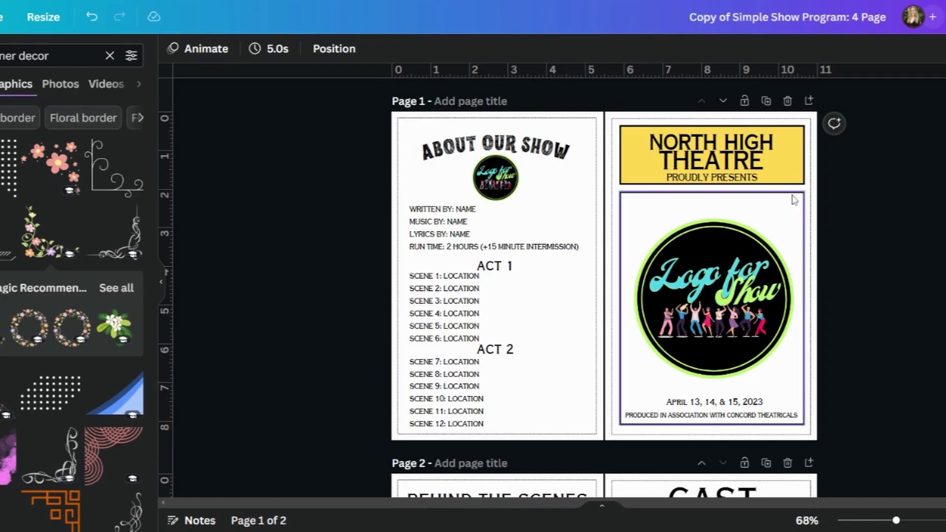
# - Delete the thin dotted borders around the ABOUT OUR SHOW half and the cover half of page 1
pyautogui.scroll(-4, 493, 296)
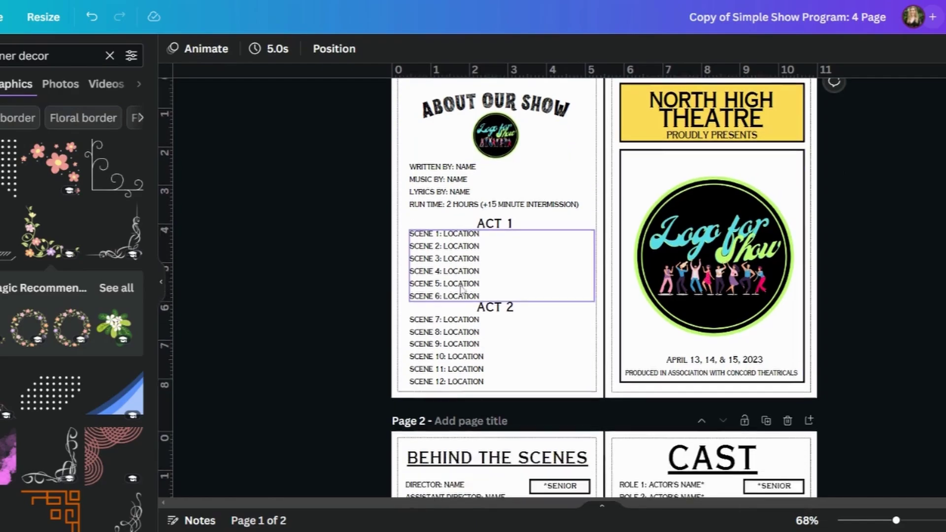
pyautogui.scroll(4, 353, 313)
pyautogui.click(547, 127)
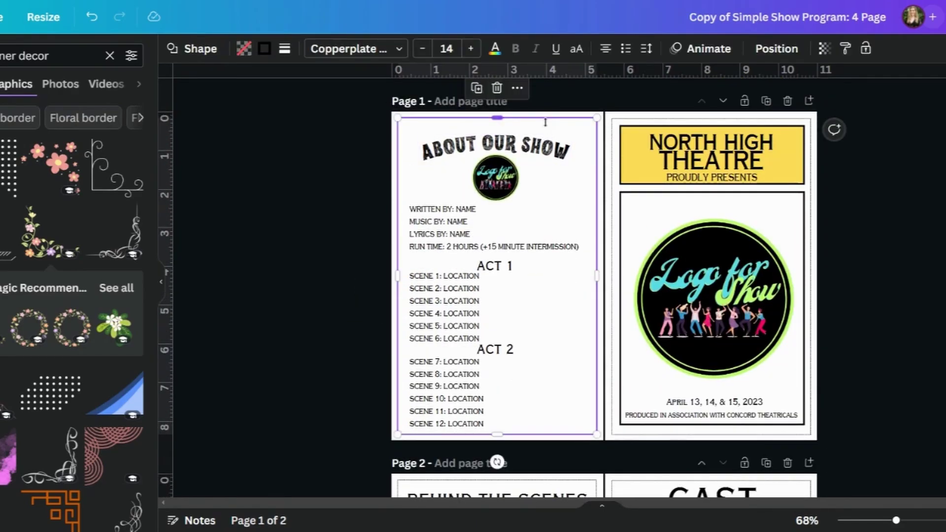
pyautogui.click(882, 189)
pyautogui.click(808, 124)
pyautogui.click(853, 220)
# - Delete the thin dotted borders around the CAST and BEHIND THE SCENES halves of page 2
pyautogui.scroll(-4, 854, 220)
pyautogui.click(809, 311)
pyautogui.press('Delete')
pyautogui.click(592, 309)
pyautogui.press('Delete')
# - Delete the vertical divider lines down the middle of page 1 and page 2
pyautogui.scroll(4, 722, 325)
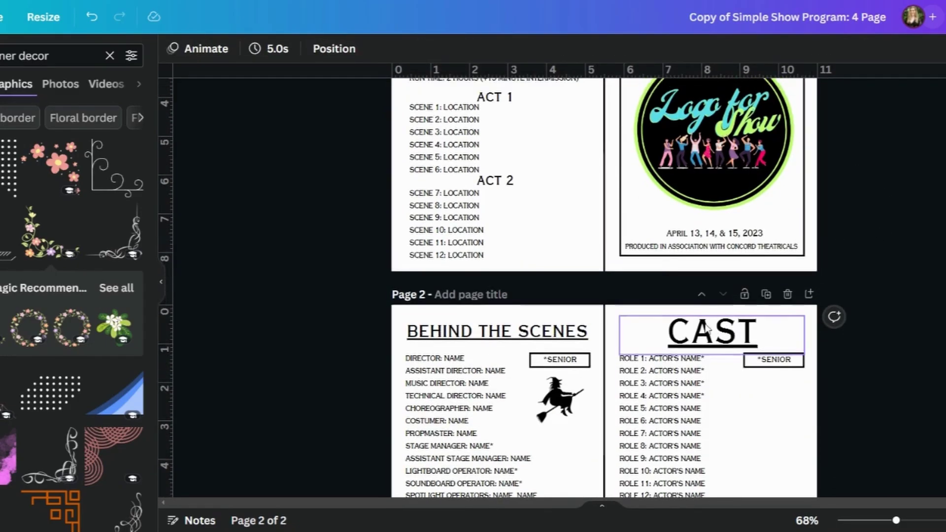
pyautogui.click(604, 263)
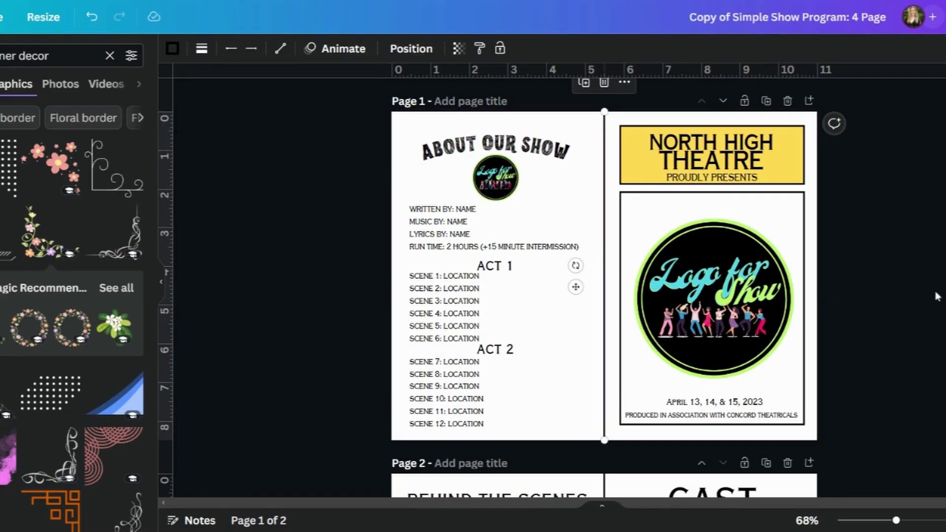
pyautogui.scroll(-3, 640, 315)
pyautogui.click(605, 384)
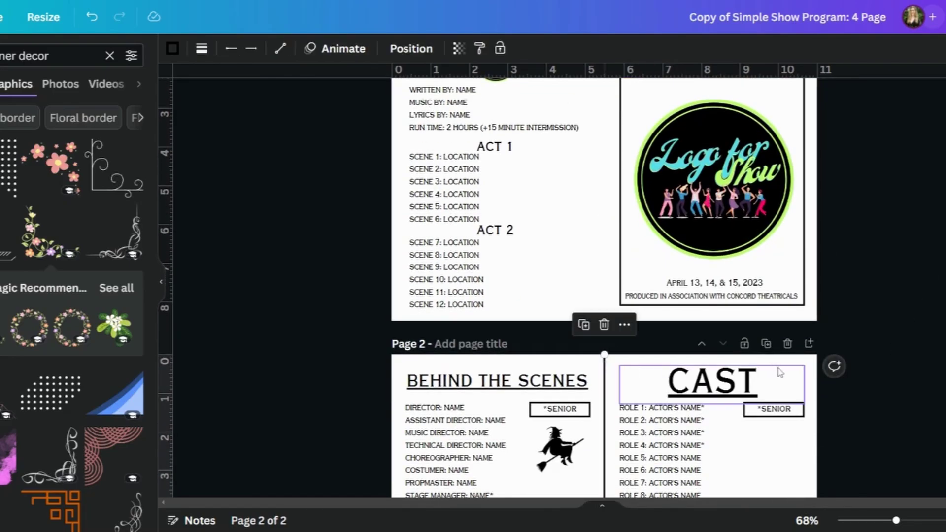
pyautogui.press('Escape')
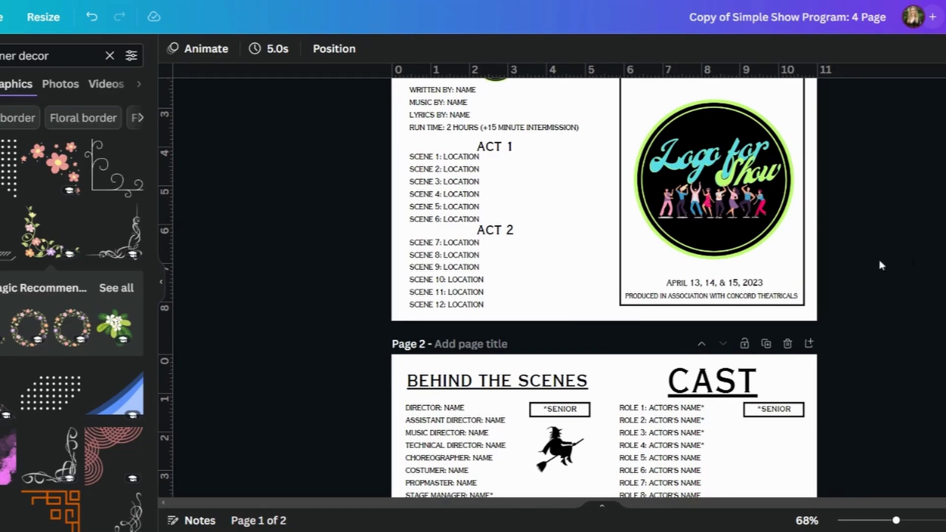
# - Open the design's download settings and choose PDF Print as the file type with Flatten PDF enabled
pyautogui.scroll(2, 853, 252)
pyautogui.scroll(-6, 845, 221)
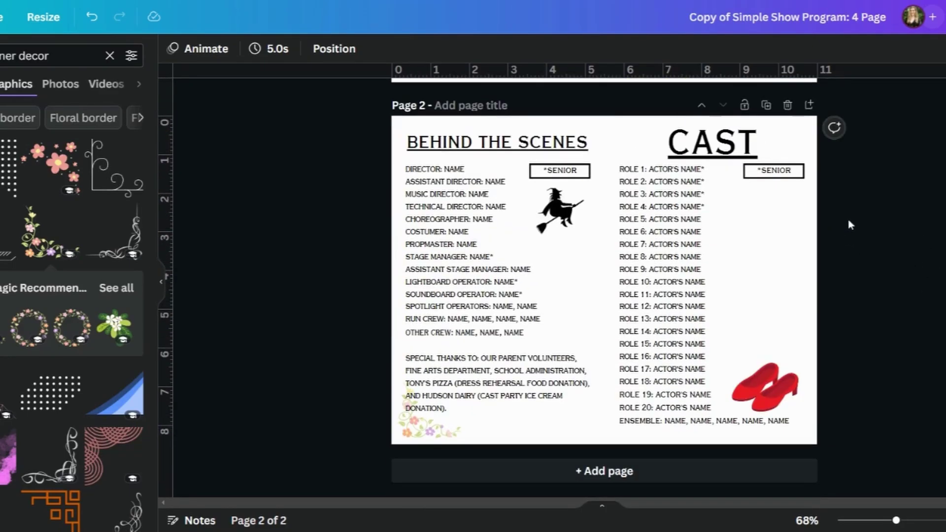
pyautogui.scroll(6, 842, 231)
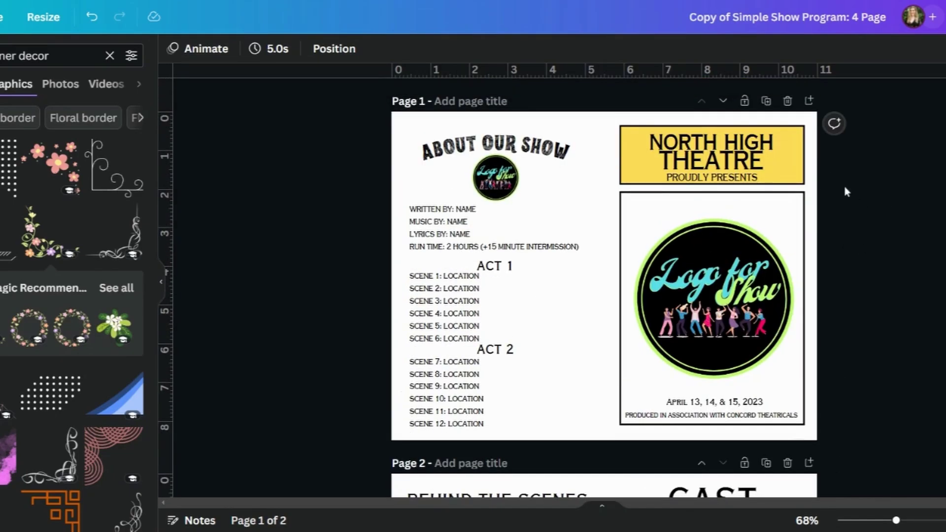
pyautogui.click(945, 16)
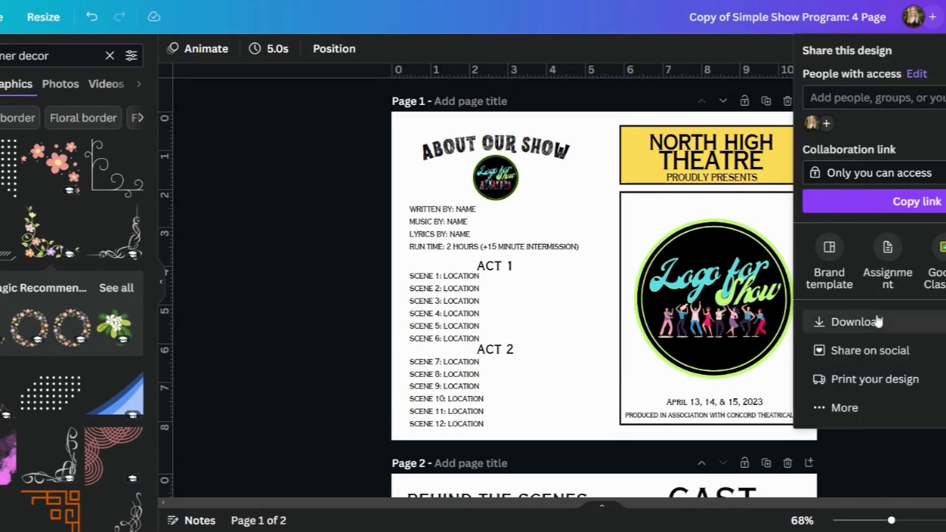
pyautogui.click(862, 321)
pyautogui.click(872, 101)
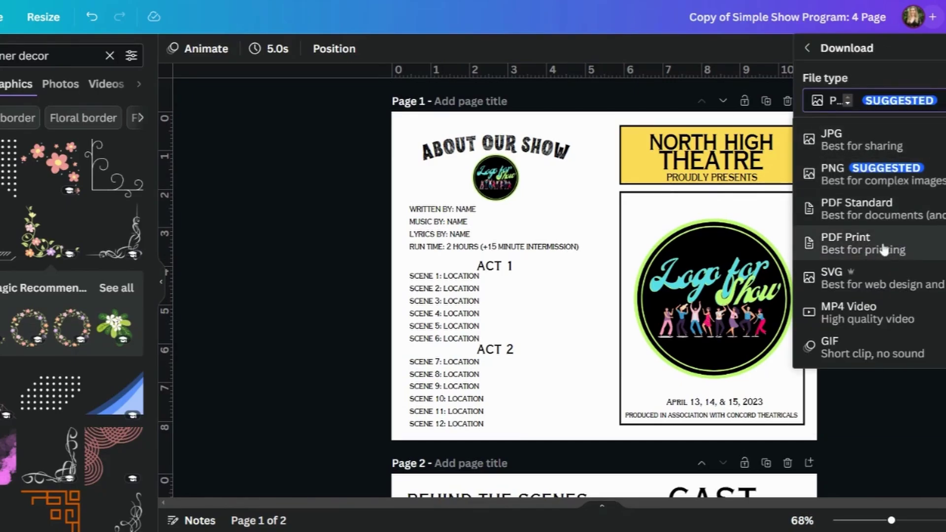
pyautogui.click(886, 248)
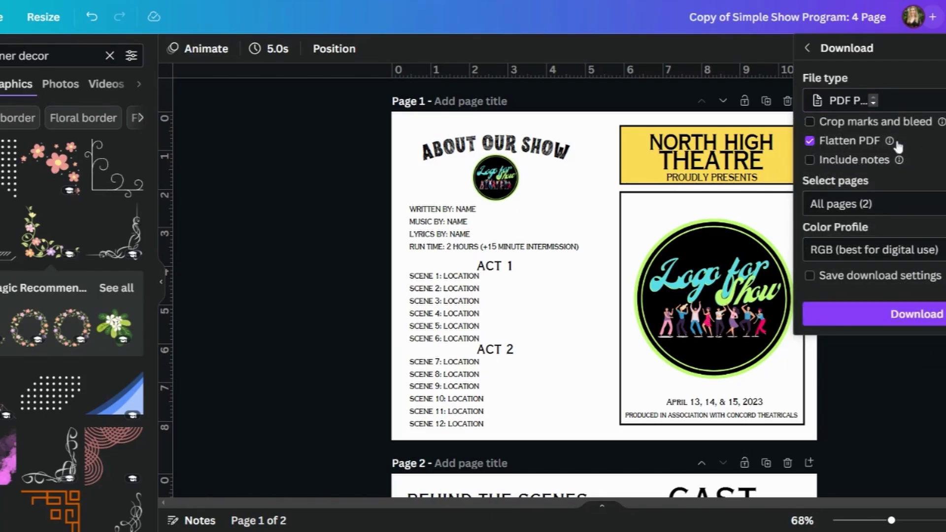
pyautogui.moveTo(888, 146)
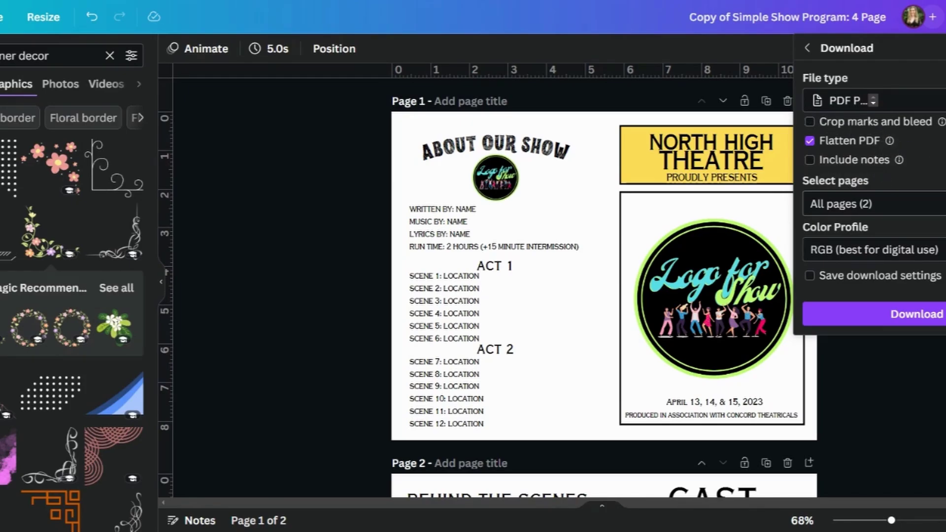
# - Set the download to include all pages and use the RGB (best for digital use) color profile
pyautogui.click(847, 204)
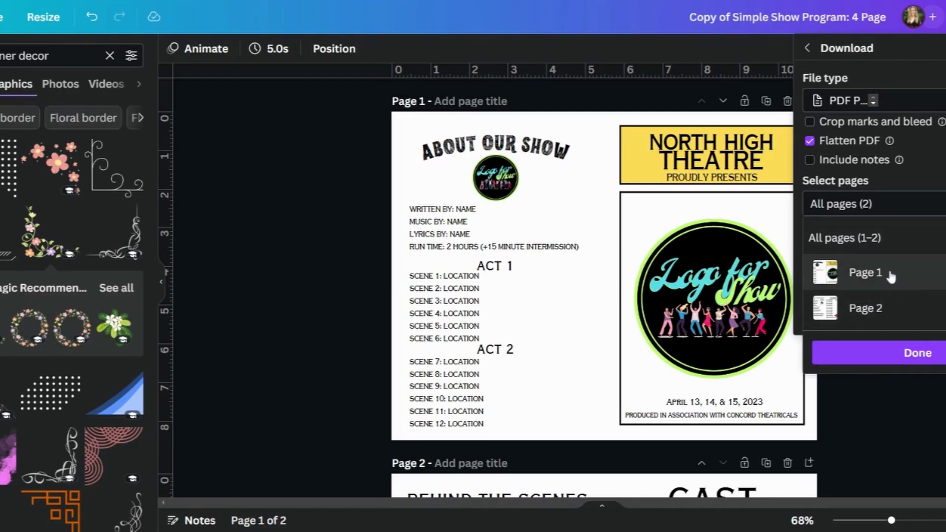
pyautogui.click(832, 283)
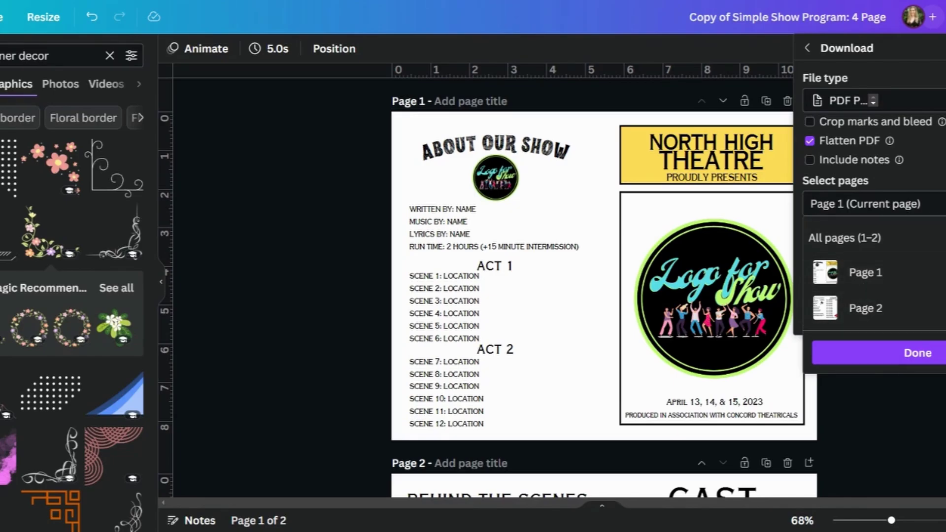
pyautogui.click(837, 238)
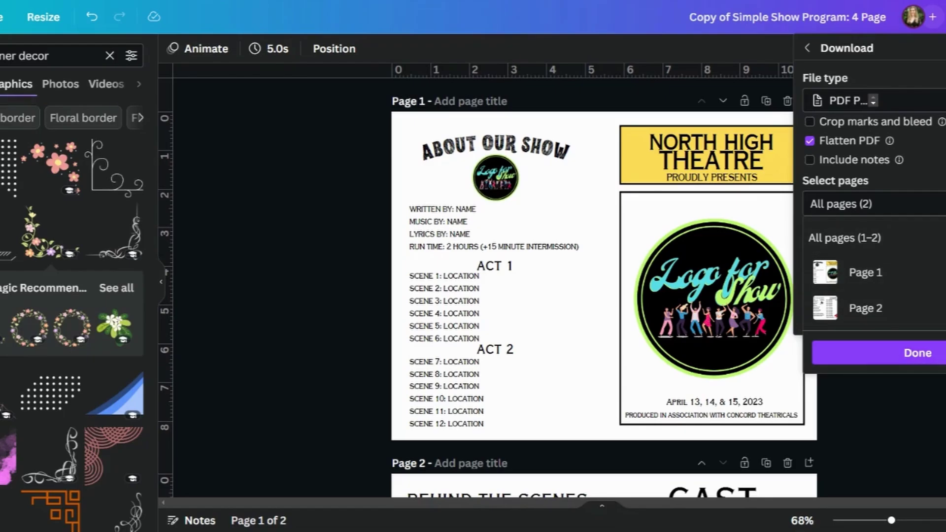
pyautogui.click(871, 352)
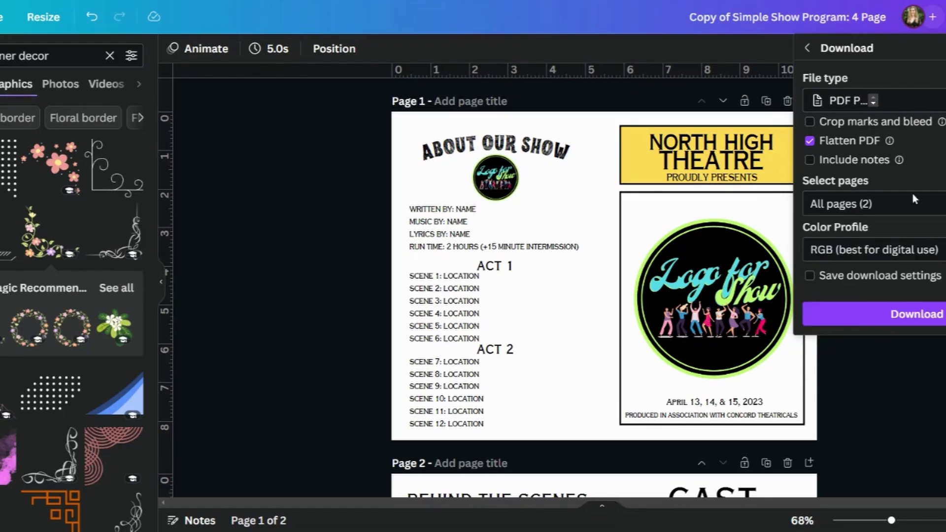
pyautogui.click(860, 250)
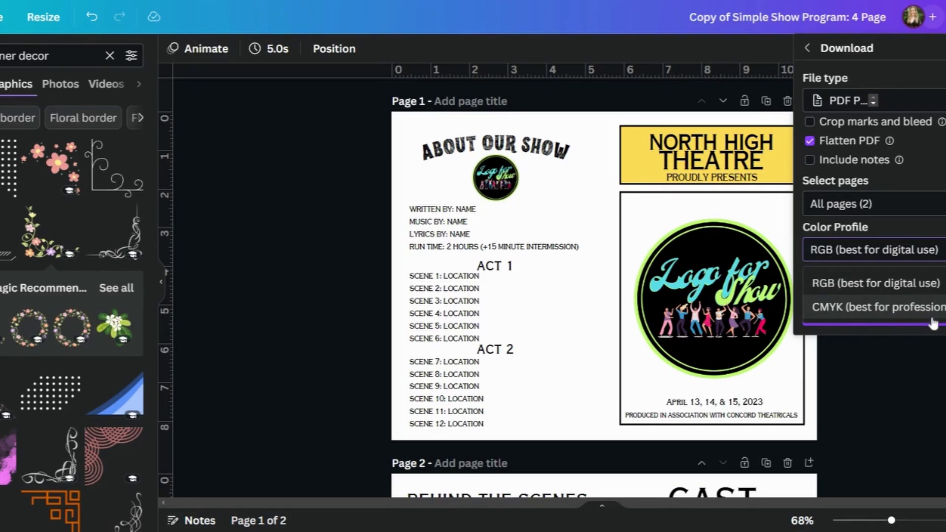
pyautogui.click(931, 232)
pyautogui.click(938, 250)
pyautogui.click(911, 283)
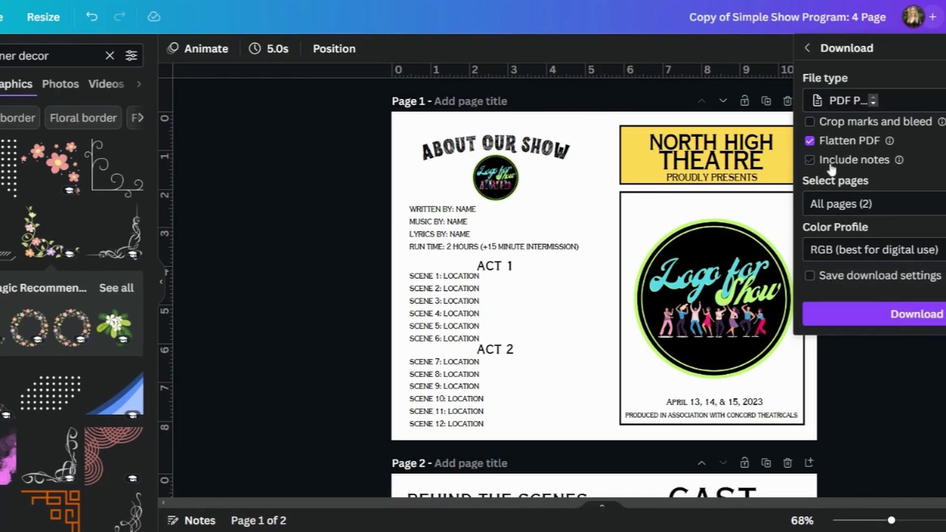
# - Download the show program with the chosen PDF settings and close the sharing pop-up
pyautogui.click(922, 312)
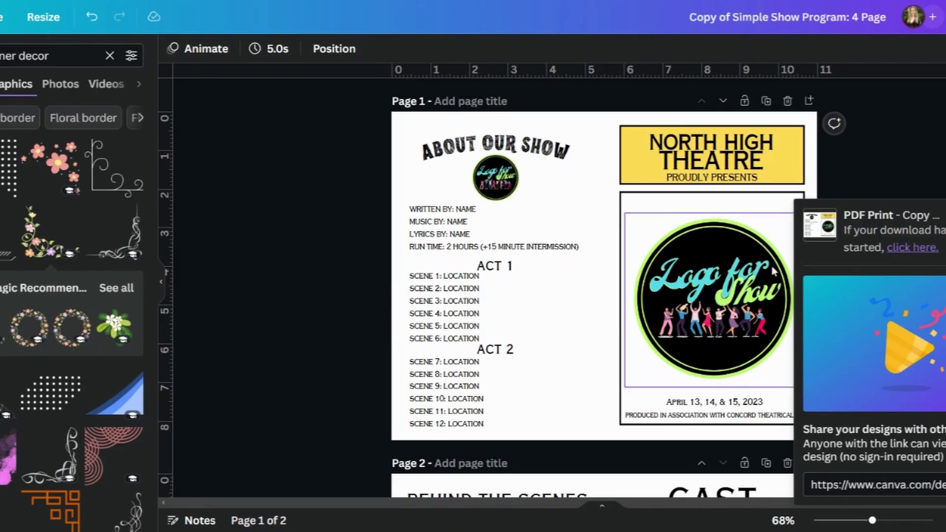
pyautogui.click(943, 214)
pyautogui.scroll(-4, 789, 276)
pyautogui.scroll(4, 857, 265)
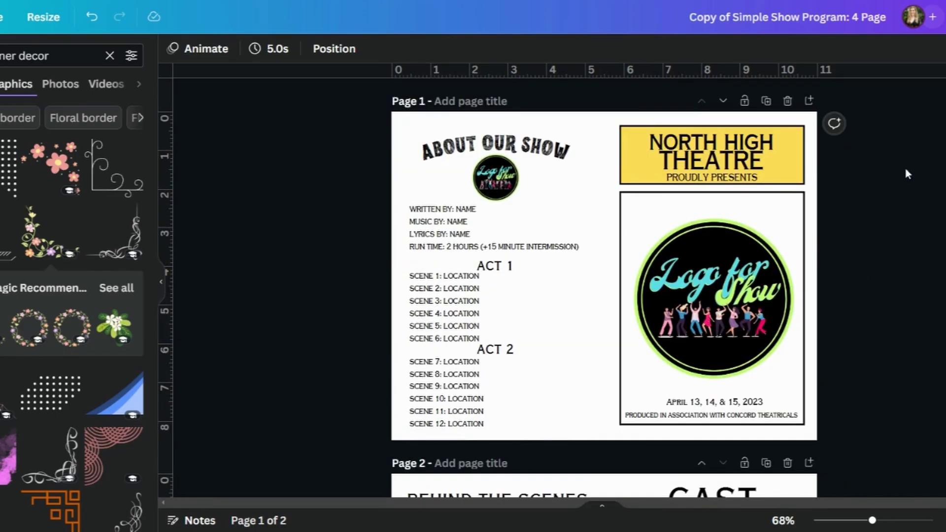